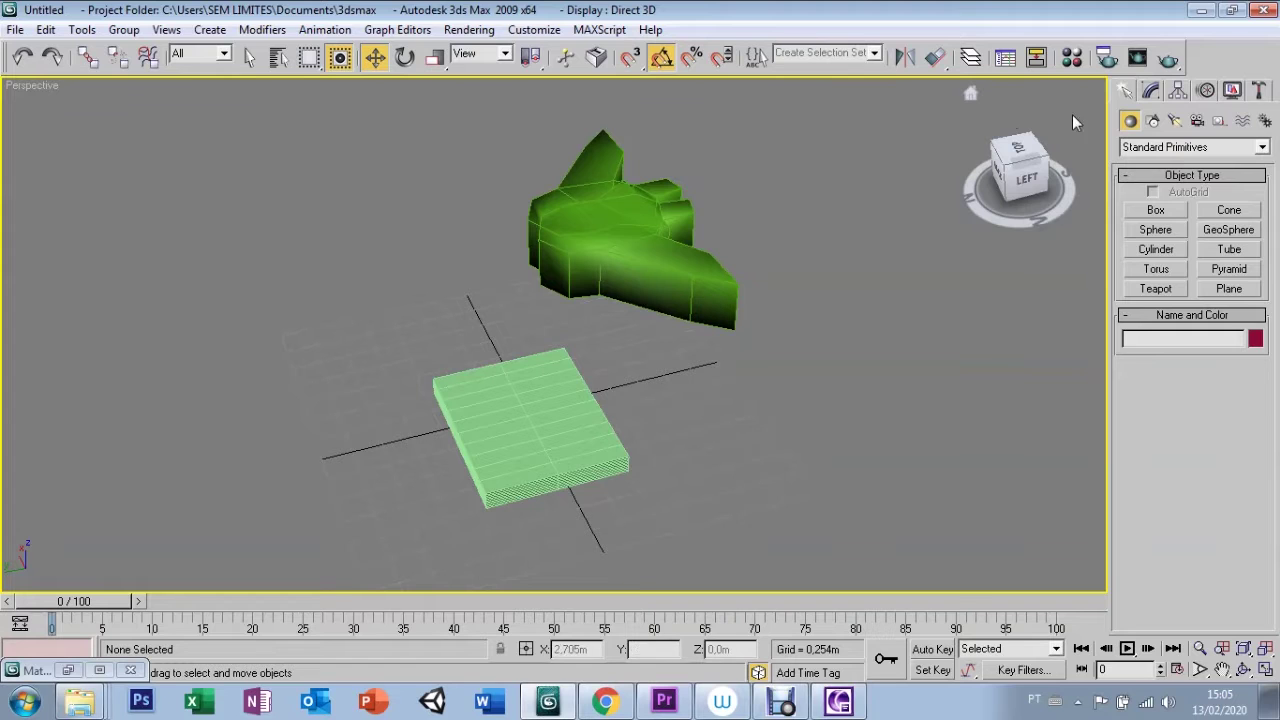
Select the flat segmented box and apply a Wave modifier from the Modifier List
click(1151, 90)
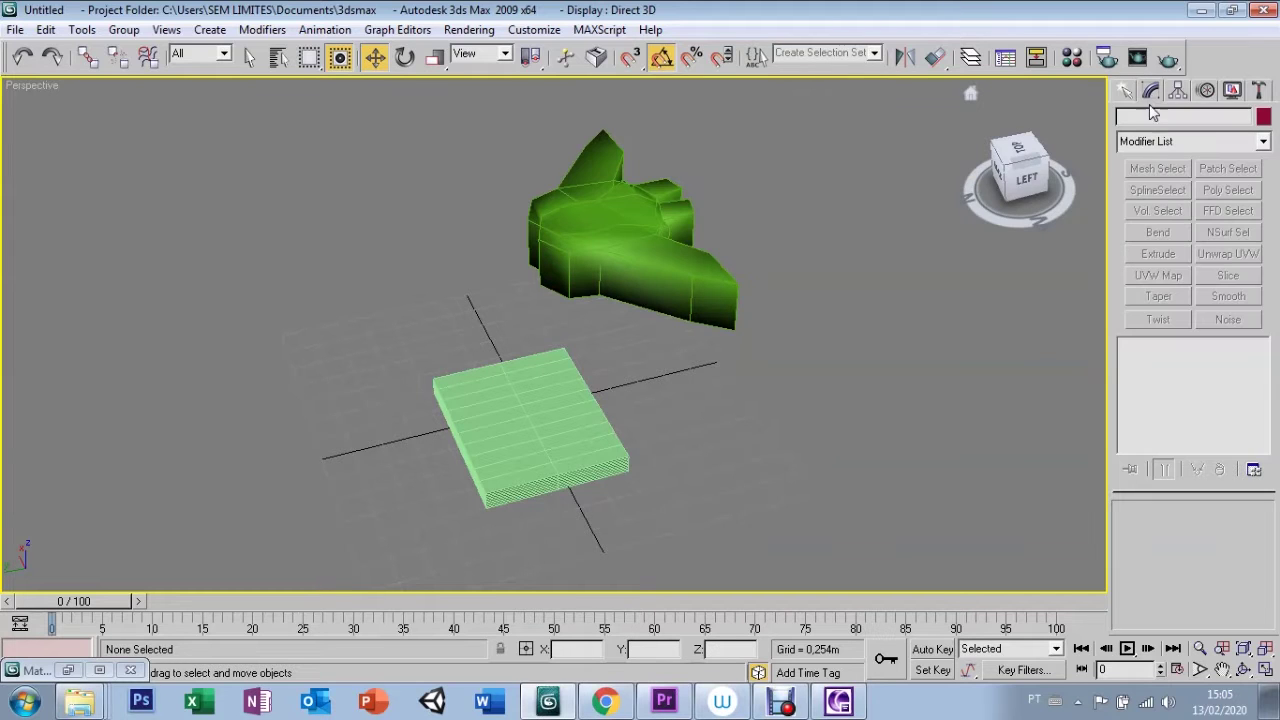
click(538, 394)
mouse_move(1019, 178)
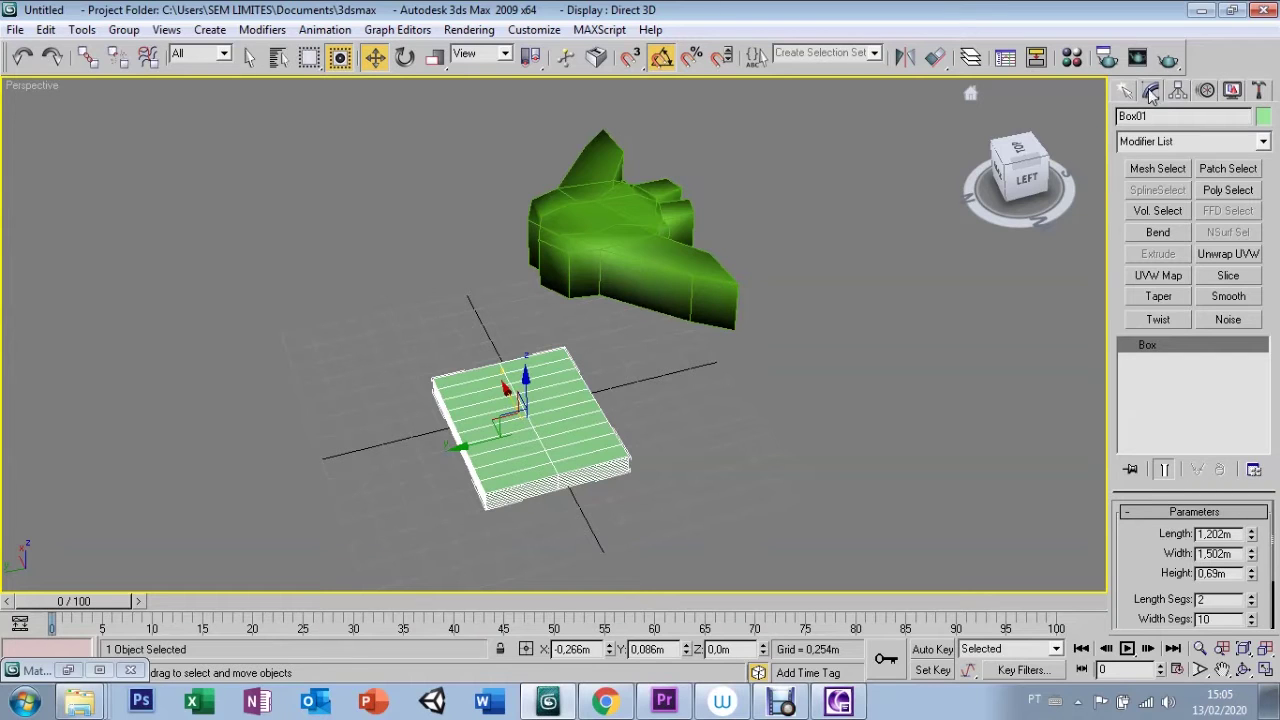
click(1152, 143)
key(w)
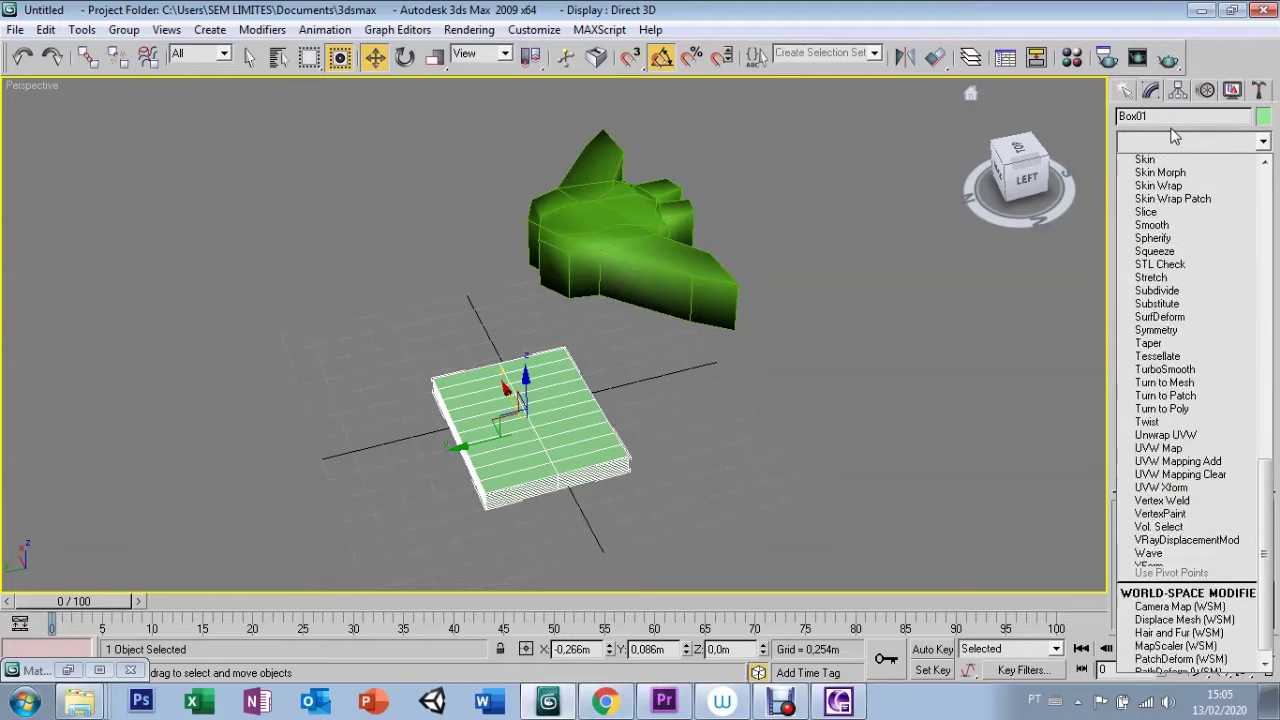
key(Return)
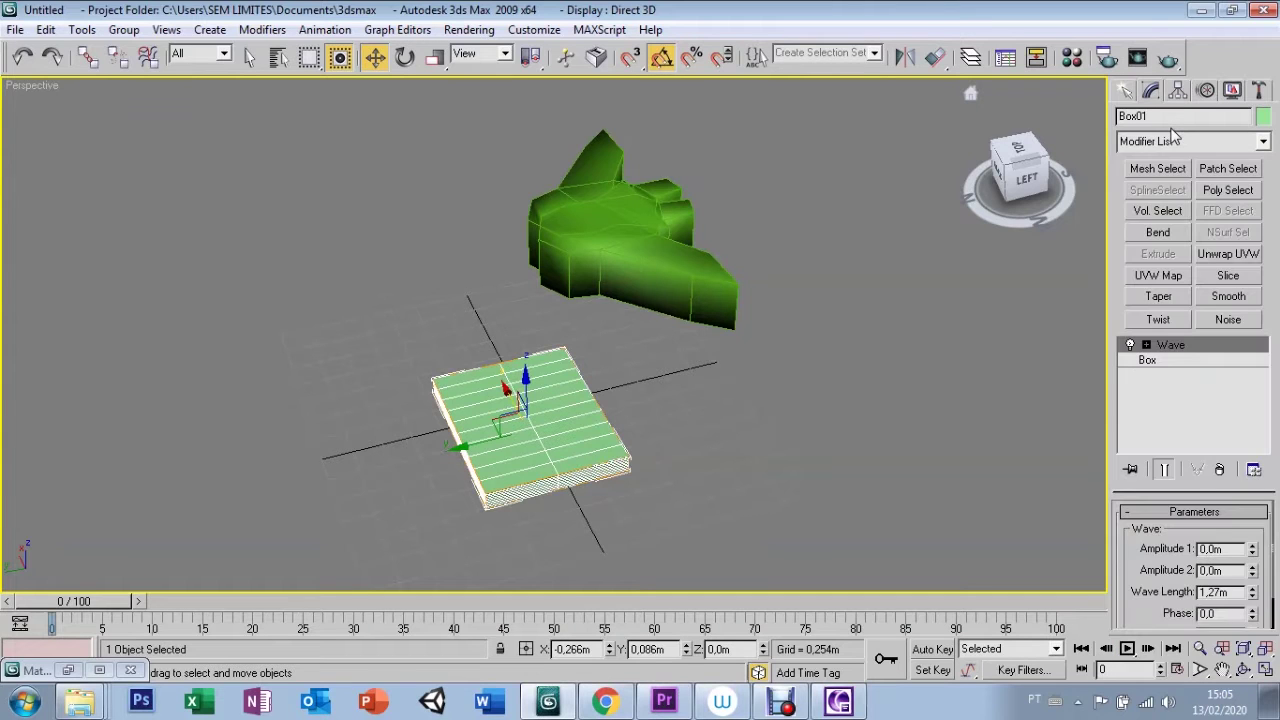
Drag the Wave spinners to Amplitude 1 0.027m, Amplitude 2 0.046m, Wave Length 2.819m, then go to frame 100
drag(1251, 549, 1253, 450)
drag(1251, 572, 1249, 395)
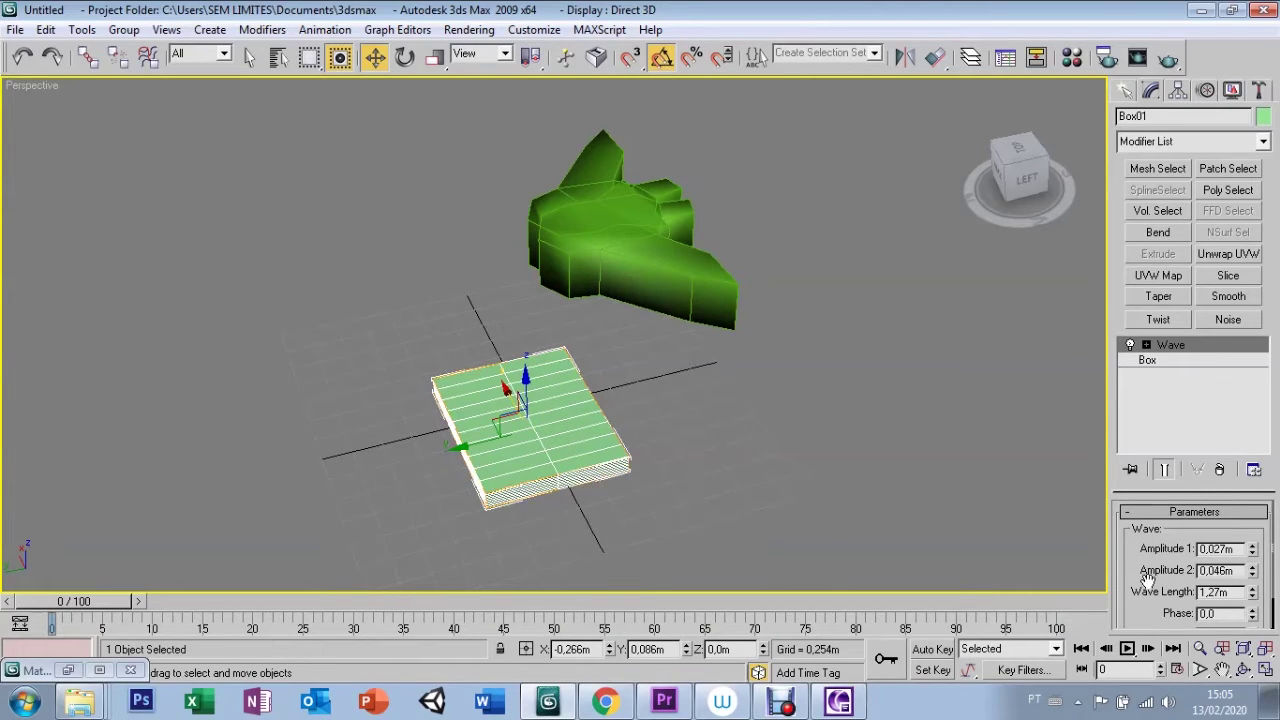
drag(1145, 587, 1140, 556)
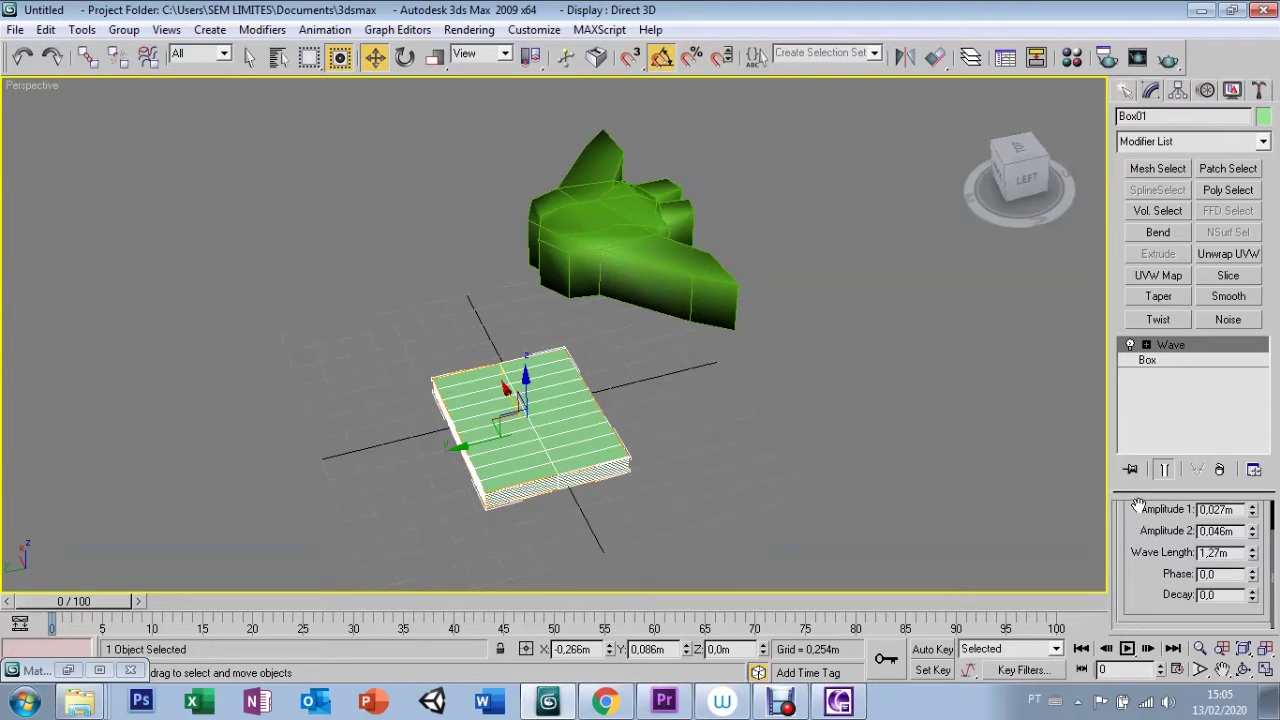
scroll(1140, 527, up, 1)
mouse_move(1251, 576)
mouse_down()
mouse_move(1231, 362)
mouse_move(1148, 590)
mouse_move(1145, 567)
mouse_up()
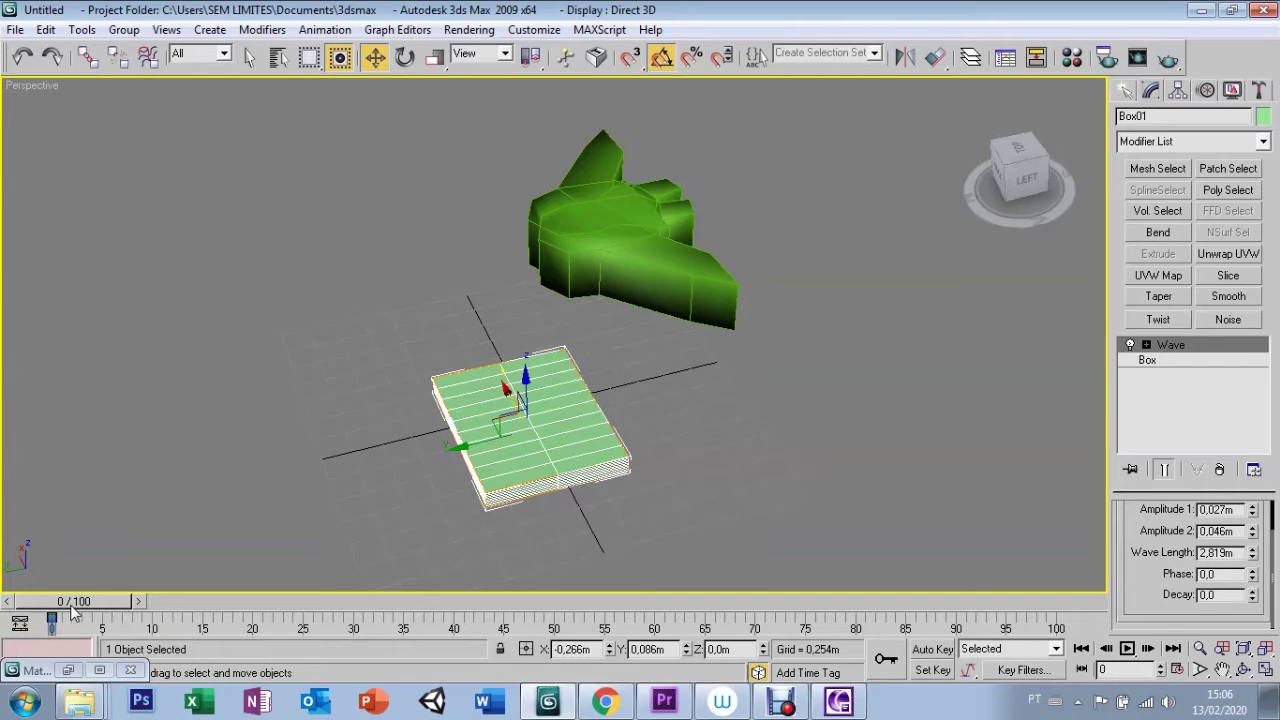
drag(68, 607, 1030, 598)
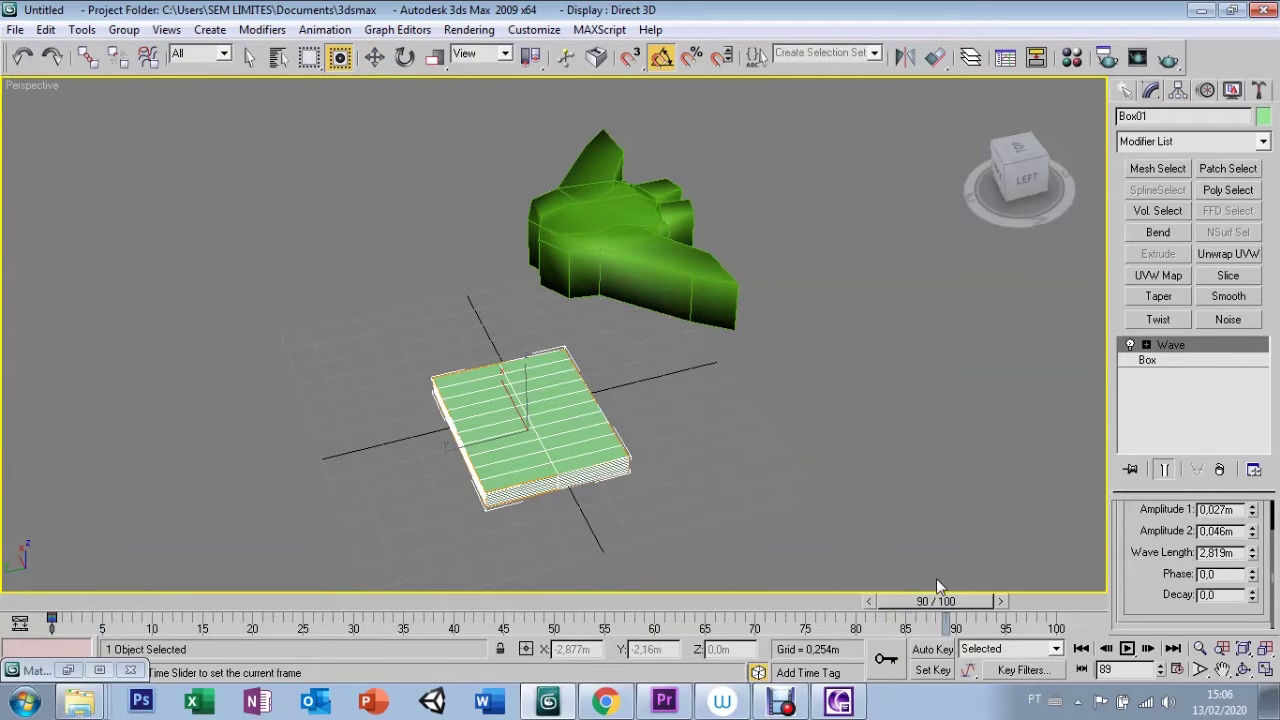
With Auto Key on, key the wave Phase to 3 at frame 100, then return to frame 0
key(w)
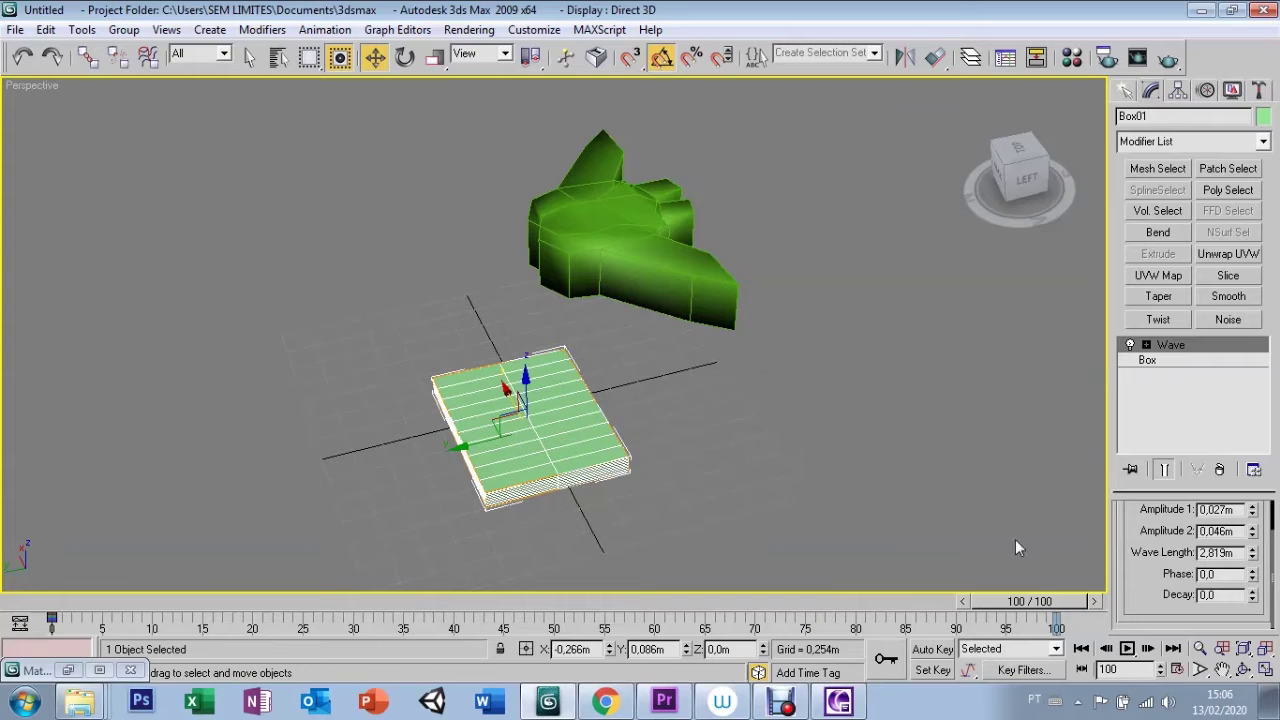
click(930, 650)
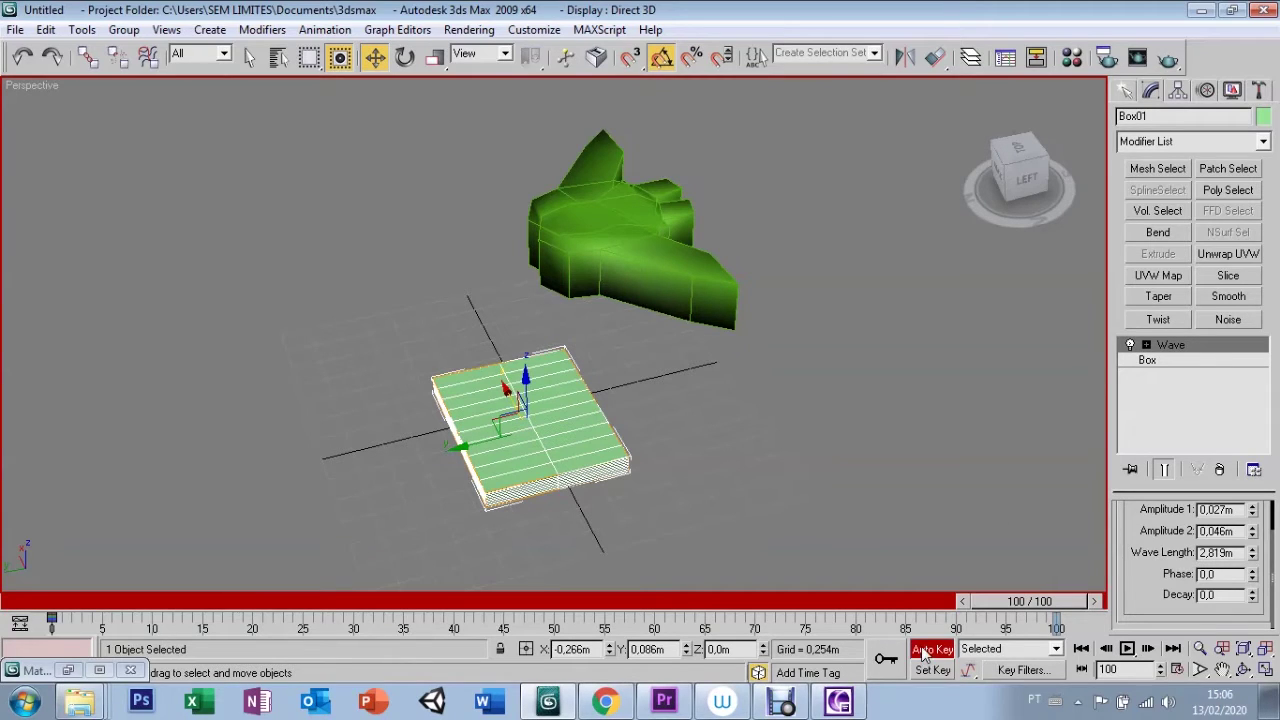
double_click(1212, 576)
key(Return)
mouse_move(1040, 601)
mouse_down()
mouse_move(614, 601)
mouse_move(200, 632)
mouse_move(117, 577)
mouse_up()
key(w)
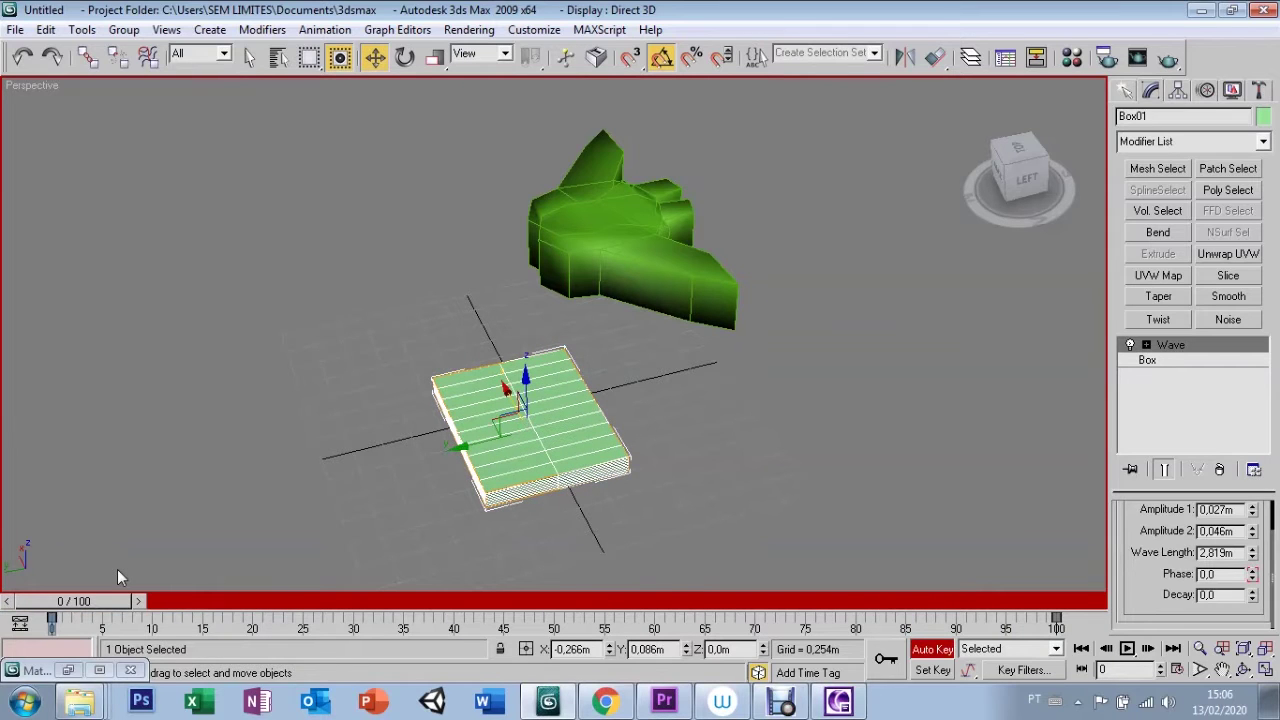
key(ctrl+r)
mouse_move(713, 327)
mouse_down()
mouse_move(810, 315)
mouse_move(566, 496)
mouse_move(531, 466)
mouse_move(502, 465)
mouse_up()
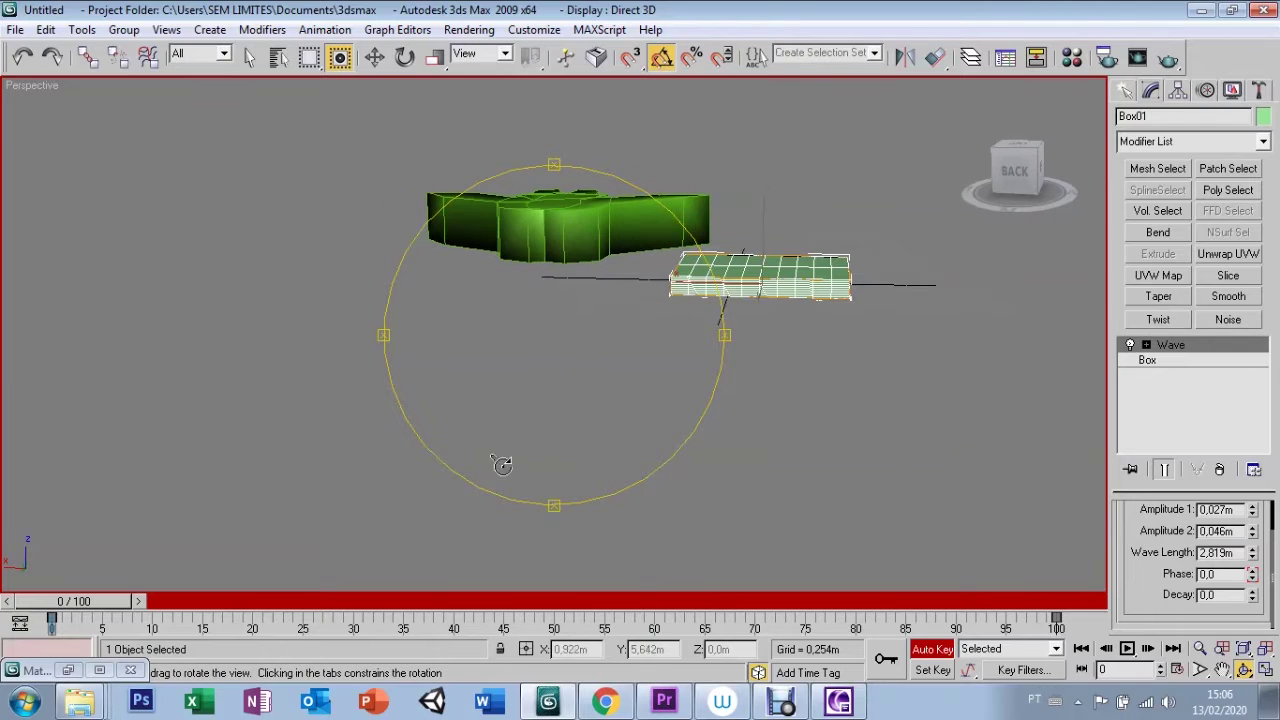
Pan, zoom and orbit in closer to the box, then scrub the timeline and start playback
click(1222, 669)
drag(754, 295, 688, 380)
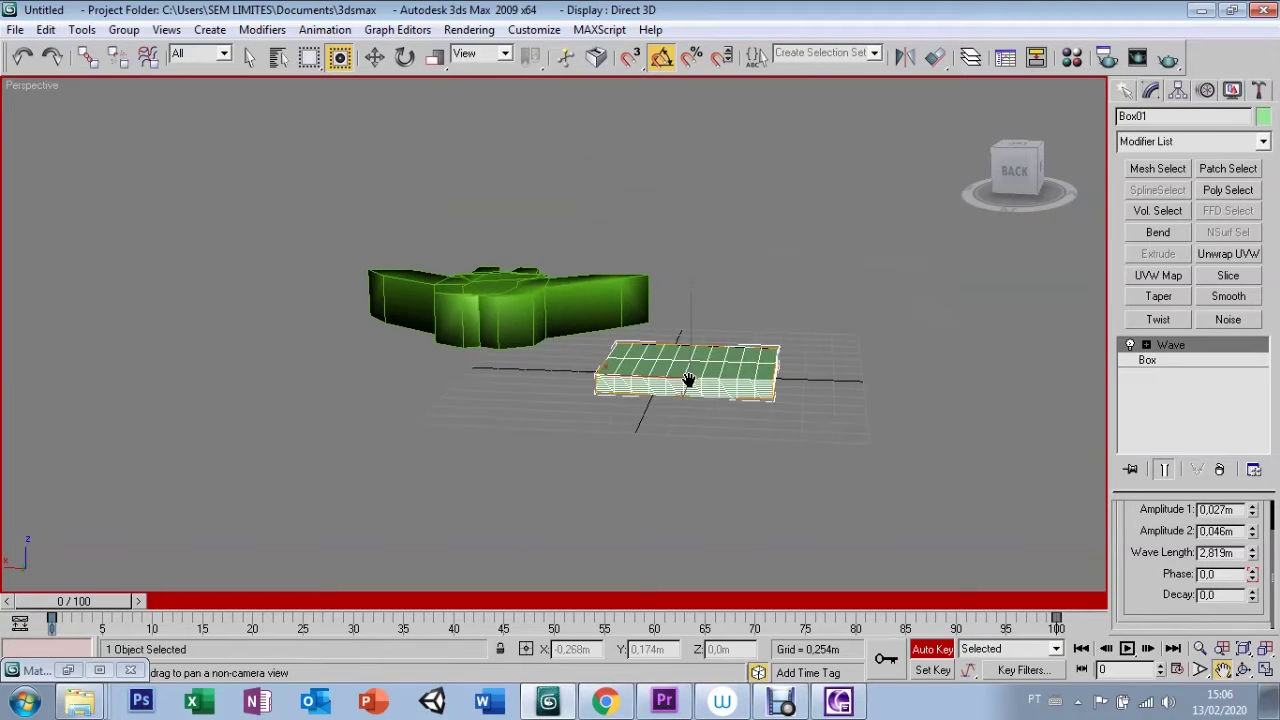
scroll(708, 378, up, 1)
scroll(773, 465, up, 1)
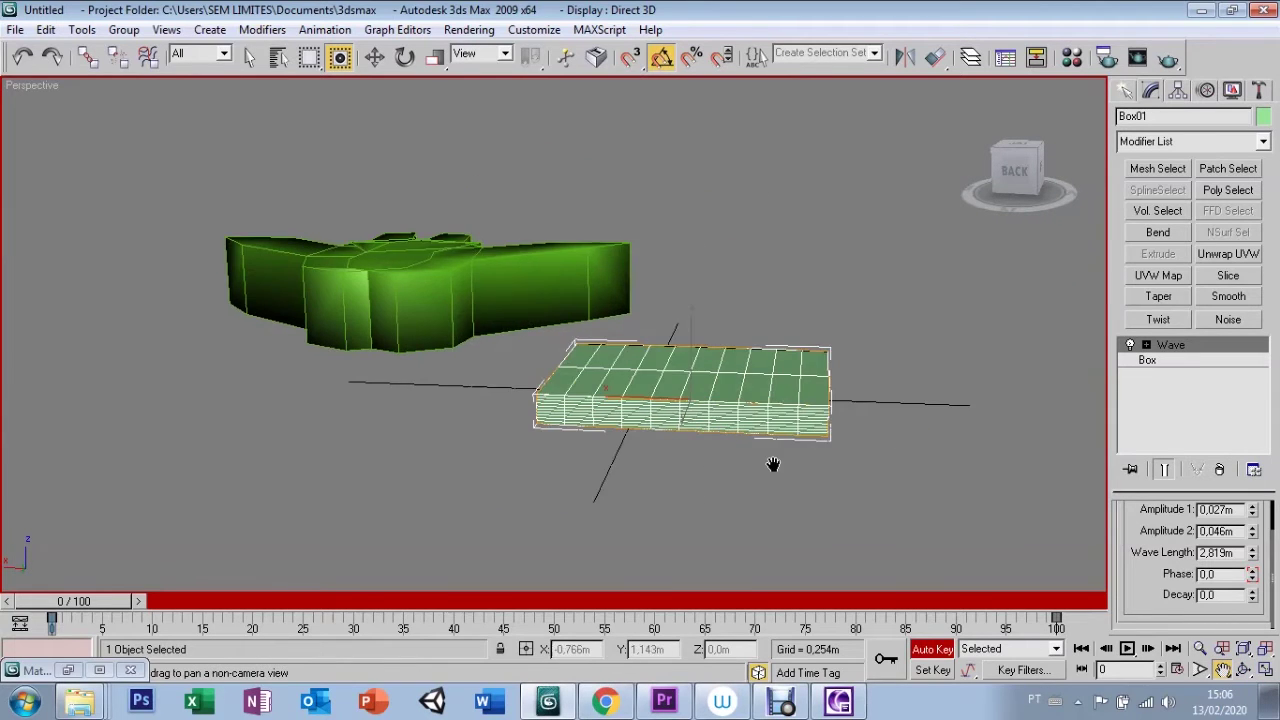
scroll(773, 465, up, 1)
scroll(766, 494, up, 1)
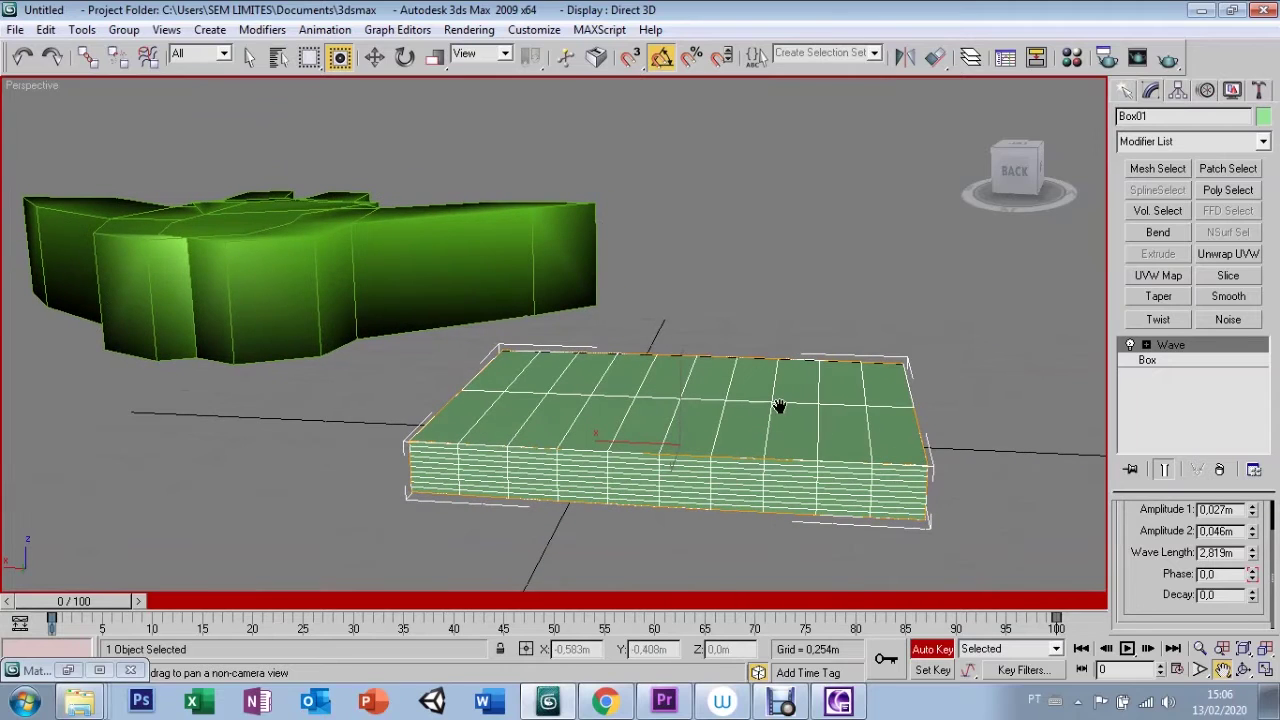
key(ctrl+r)
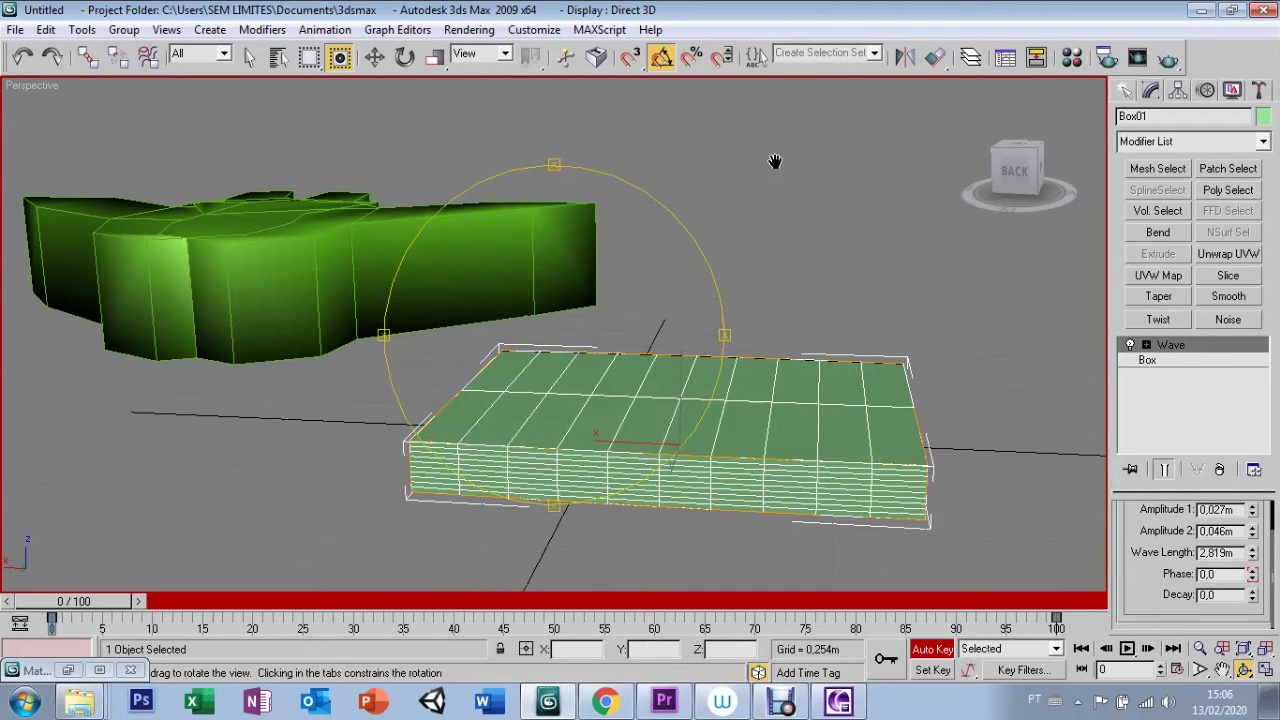
drag(743, 334, 775, 333)
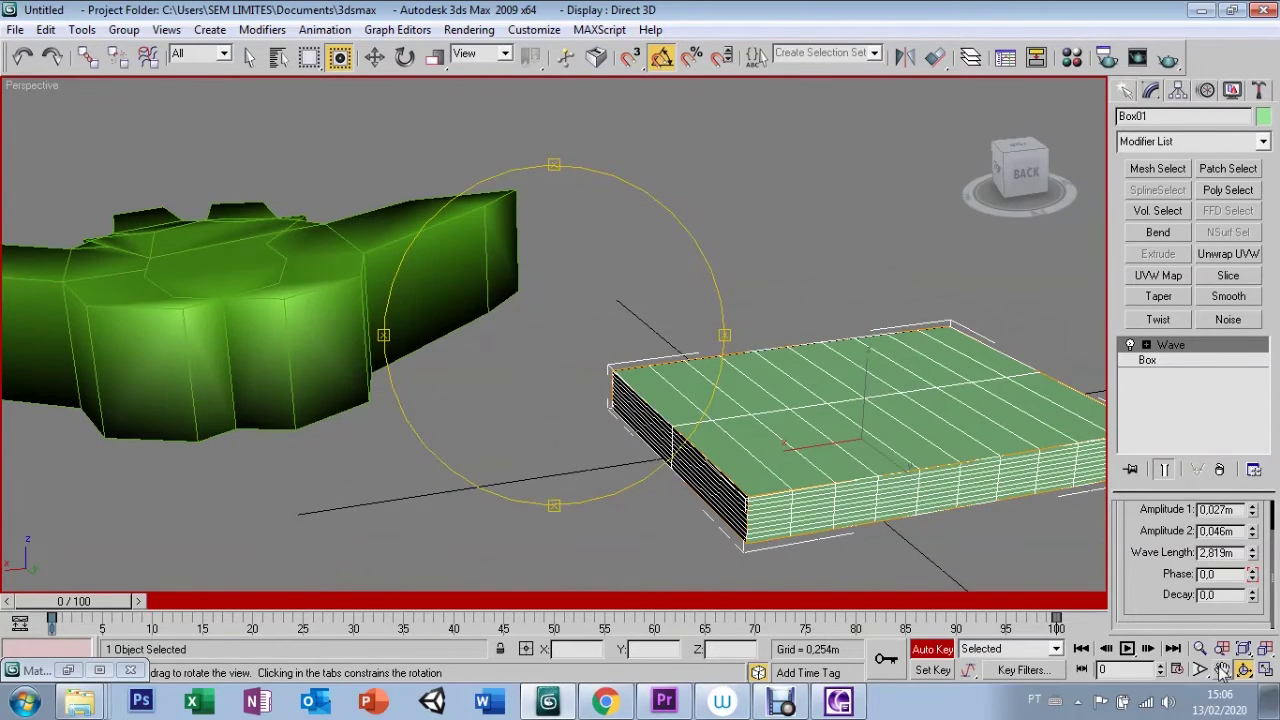
middle_drag(773, 333, 260, 558)
drag(75, 601, 345, 601)
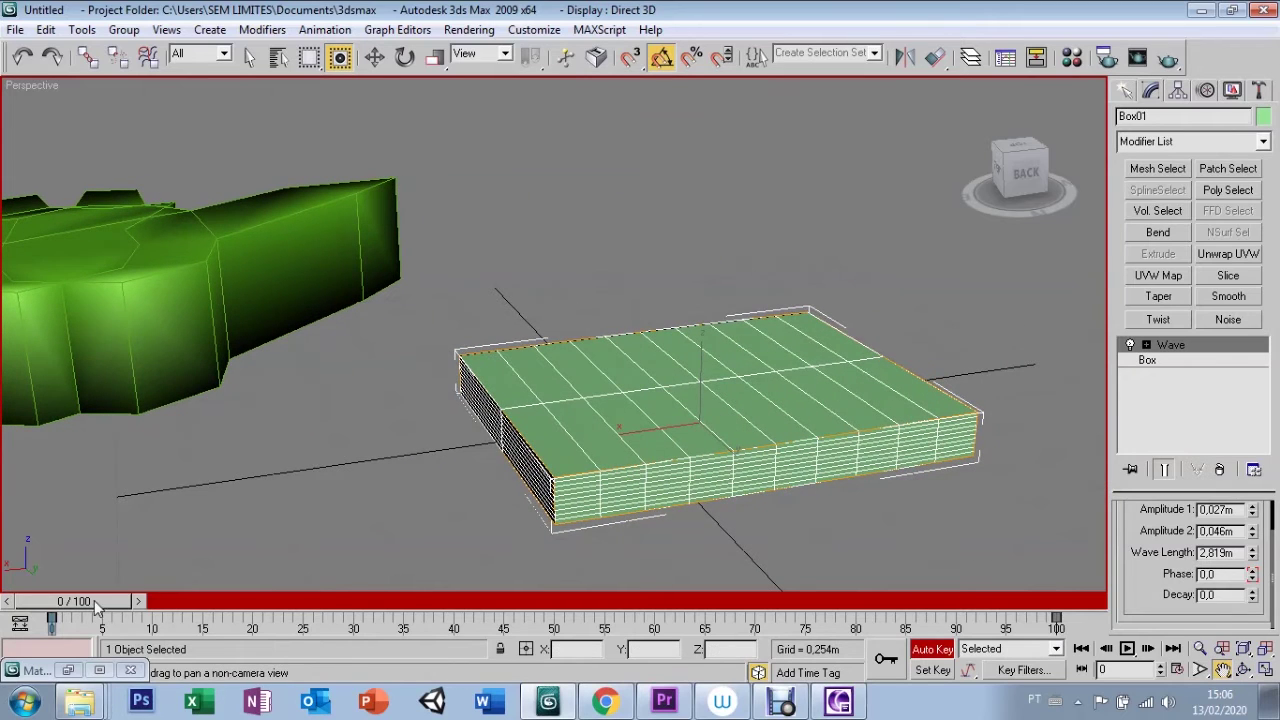
click(1127, 648)
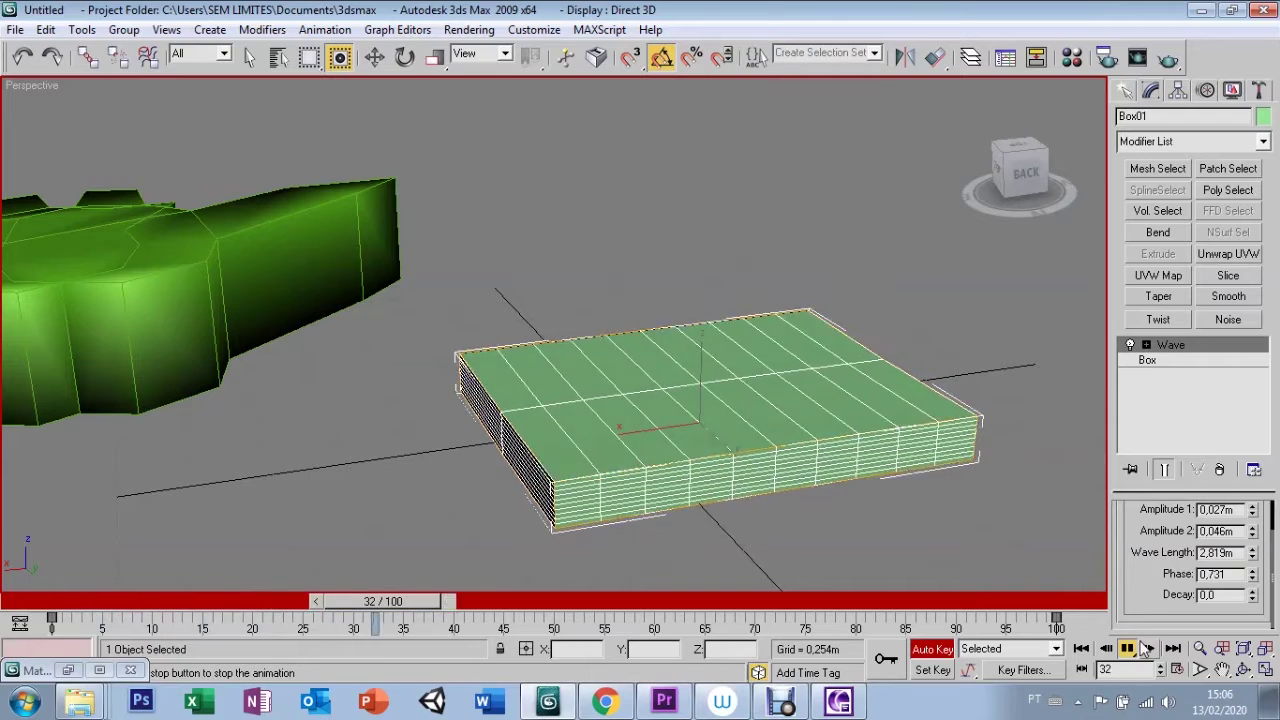
Stop playback and raise the Box's Length Segs from 2 to 20 in its base parameters
click(1127, 648)
drag(1146, 530, 1146, 598)
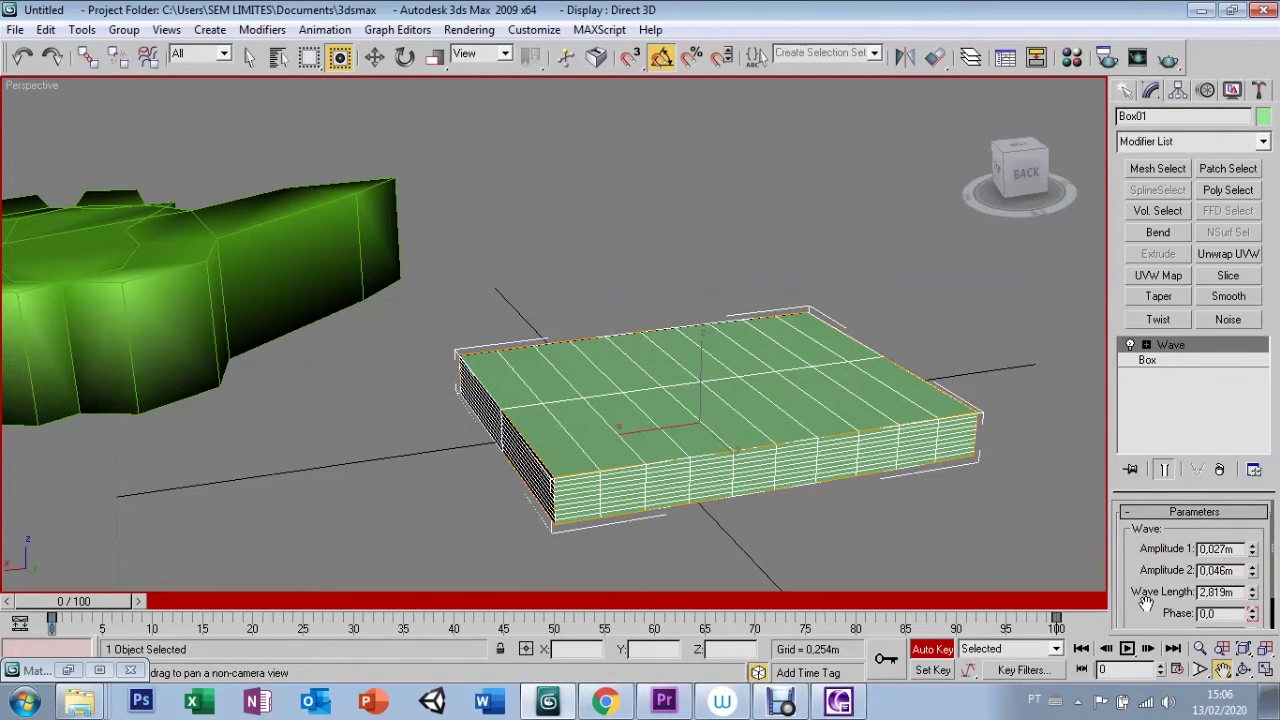
click(1148, 360)
drag(1155, 592, 1160, 548)
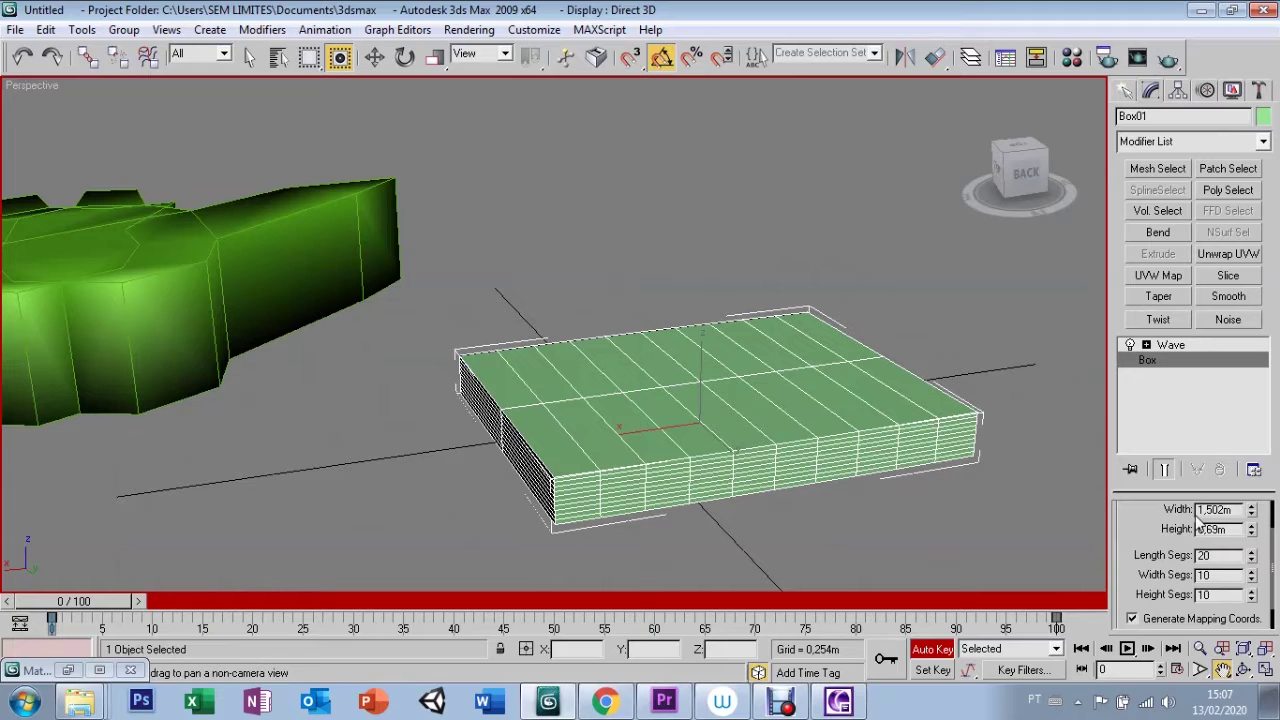
Set the box's Width Segs and Height Segs to 20
key(Return)
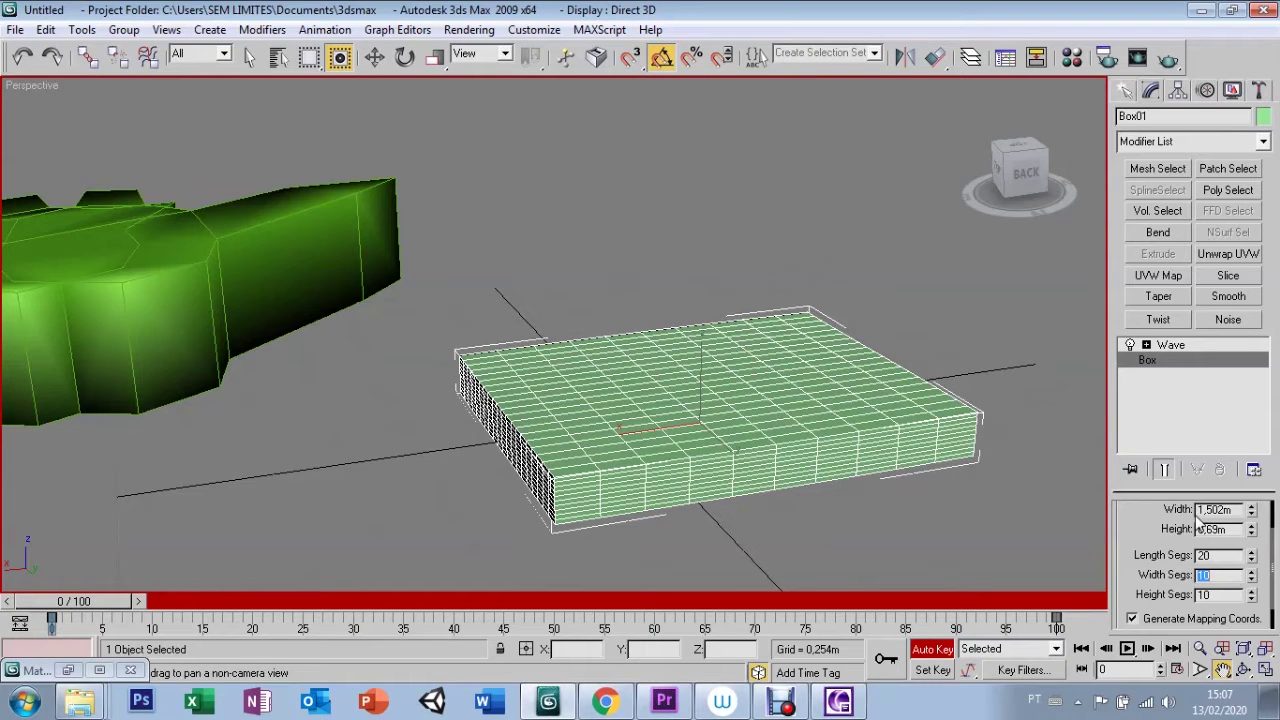
text(20)
key(Tab)
text(20)
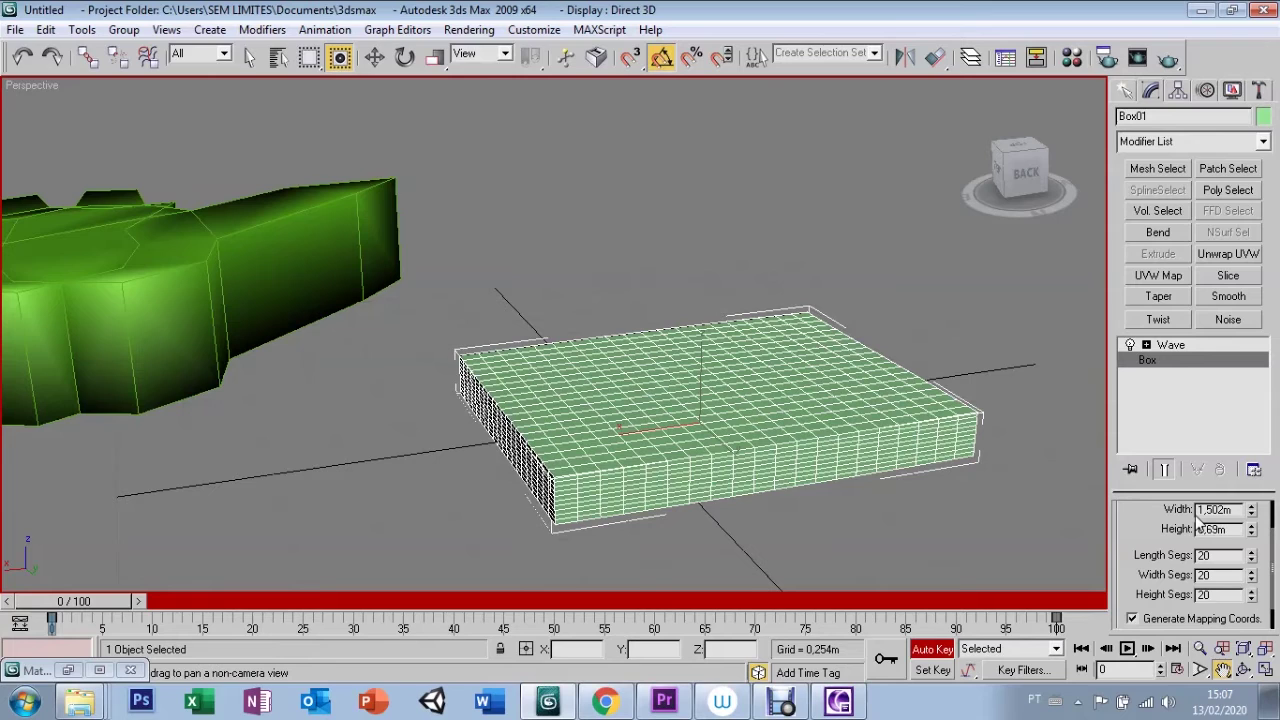
key(Return)
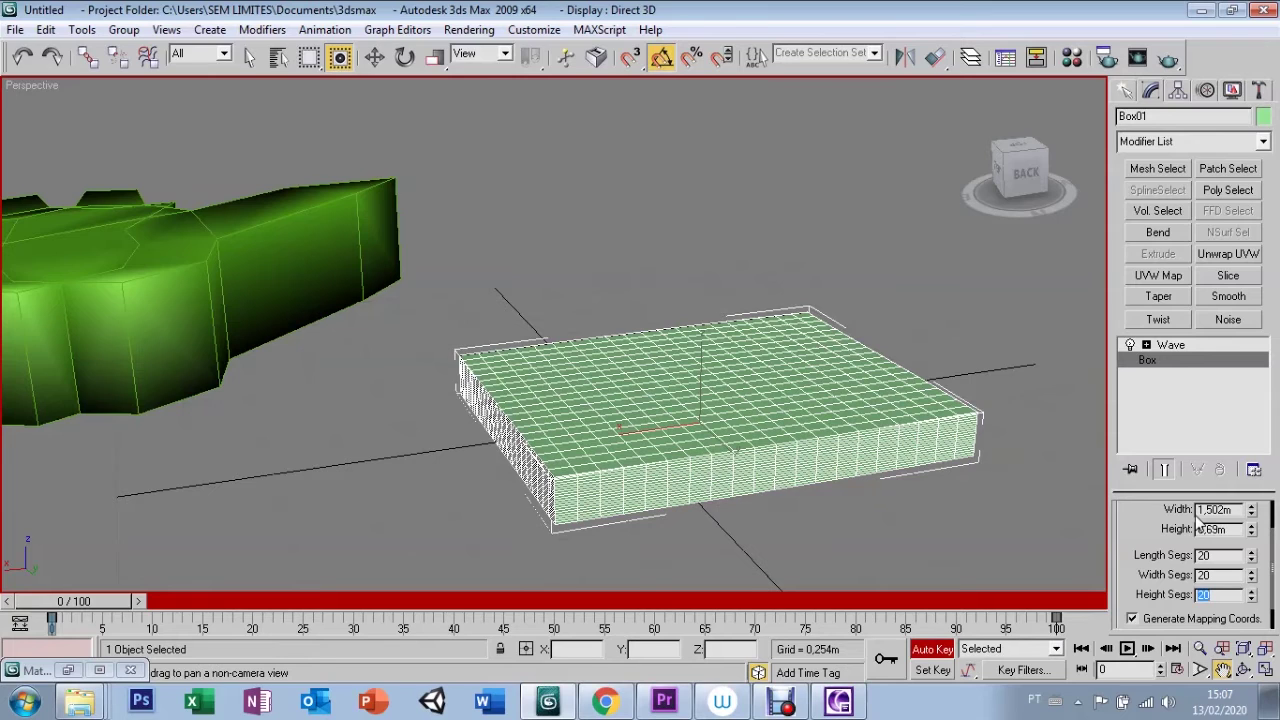
In the Wave modifier, set Amplitude 1 to 0.3 m
click(1162, 347)
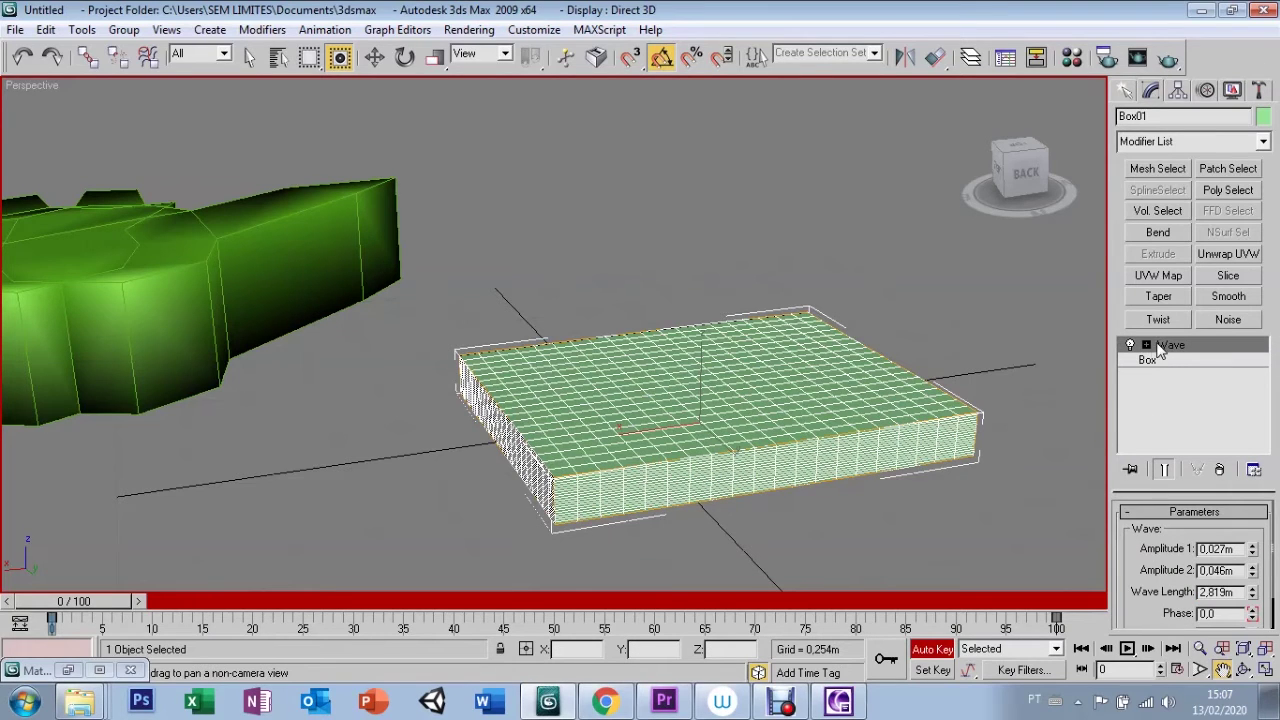
click(1146, 345)
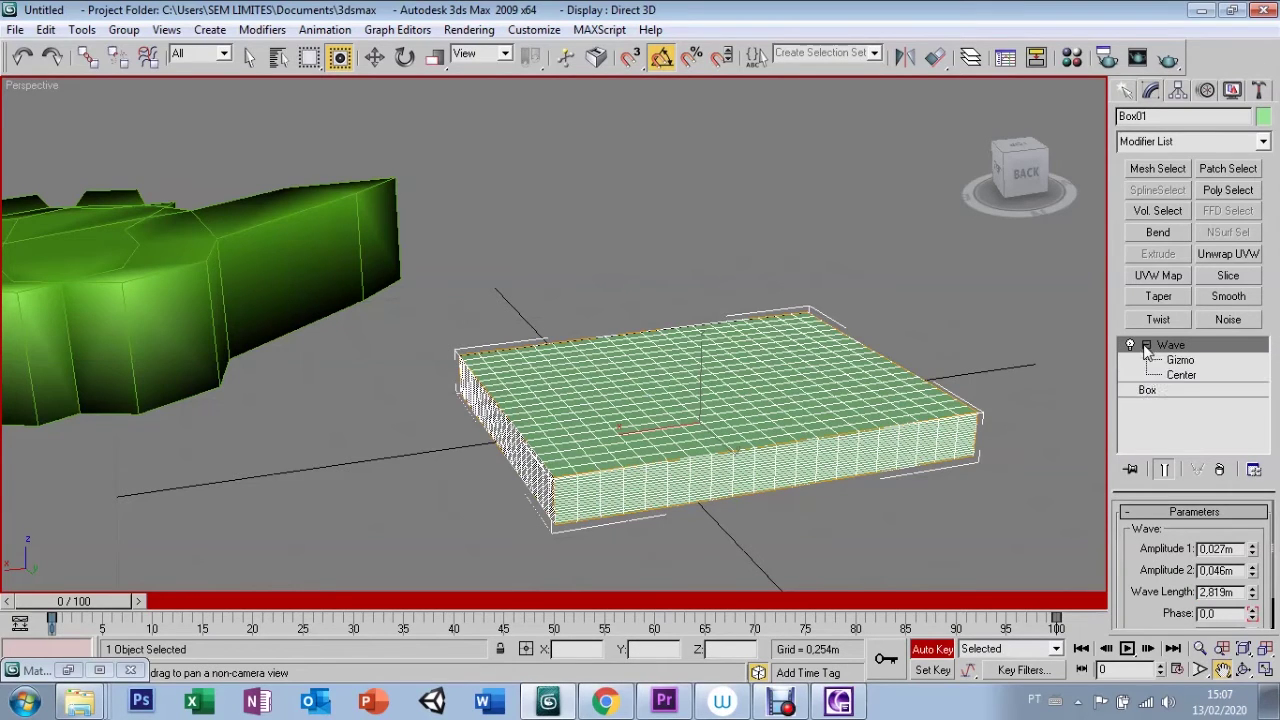
click(1146, 345)
mouse_move(1251, 546)
mouse_down()
mouse_move(1254, 462)
mouse_move(1233, 386)
mouse_up()
double_click(1226, 545)
text(2)
key(Return)
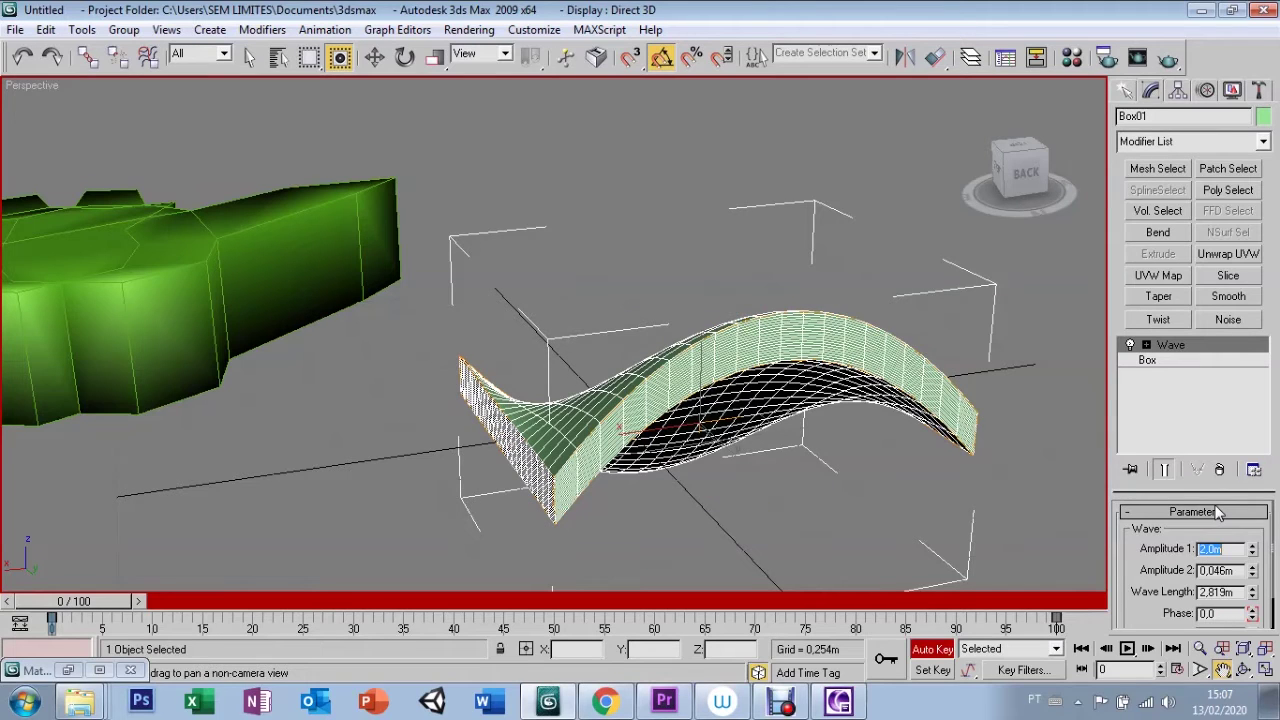
key(BackSpace)
key(Escape)
key(BackSpace)
key(Return)
Set Amplitude 2 to 0.2 m and enter a Wave Length of 3
key(Tab)
key(BackSpace)
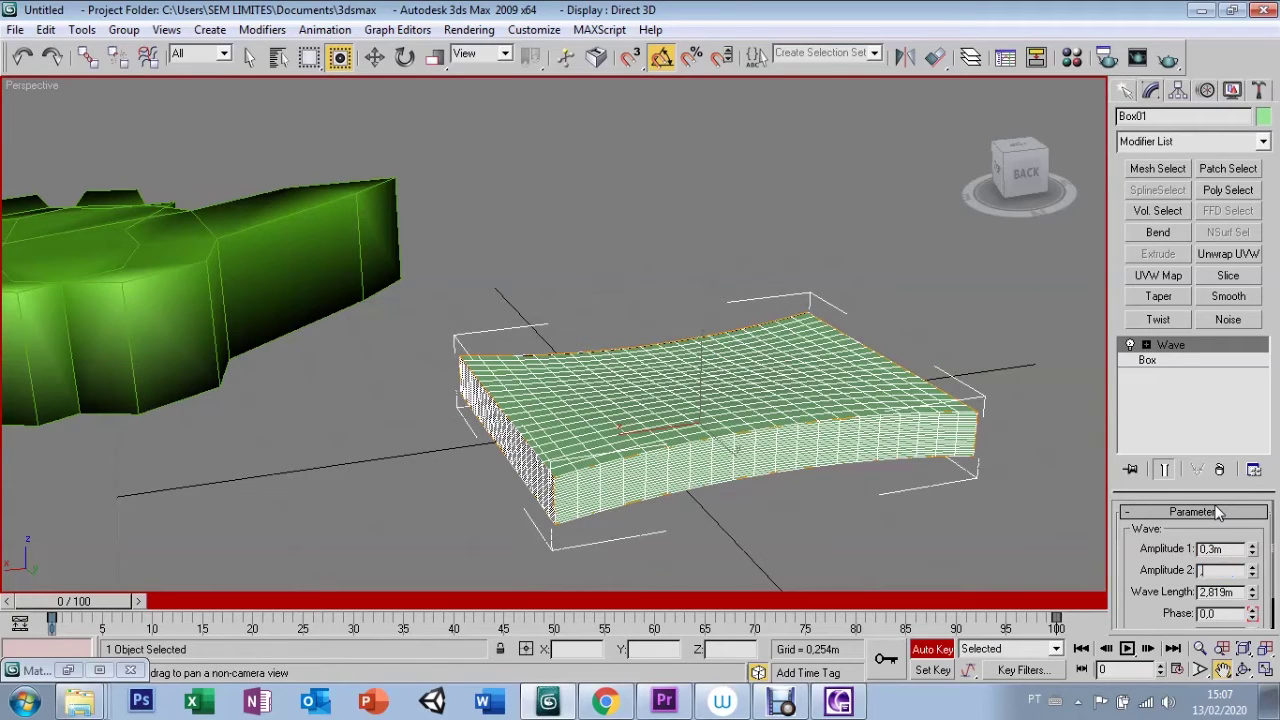
text(2)
key(Return)
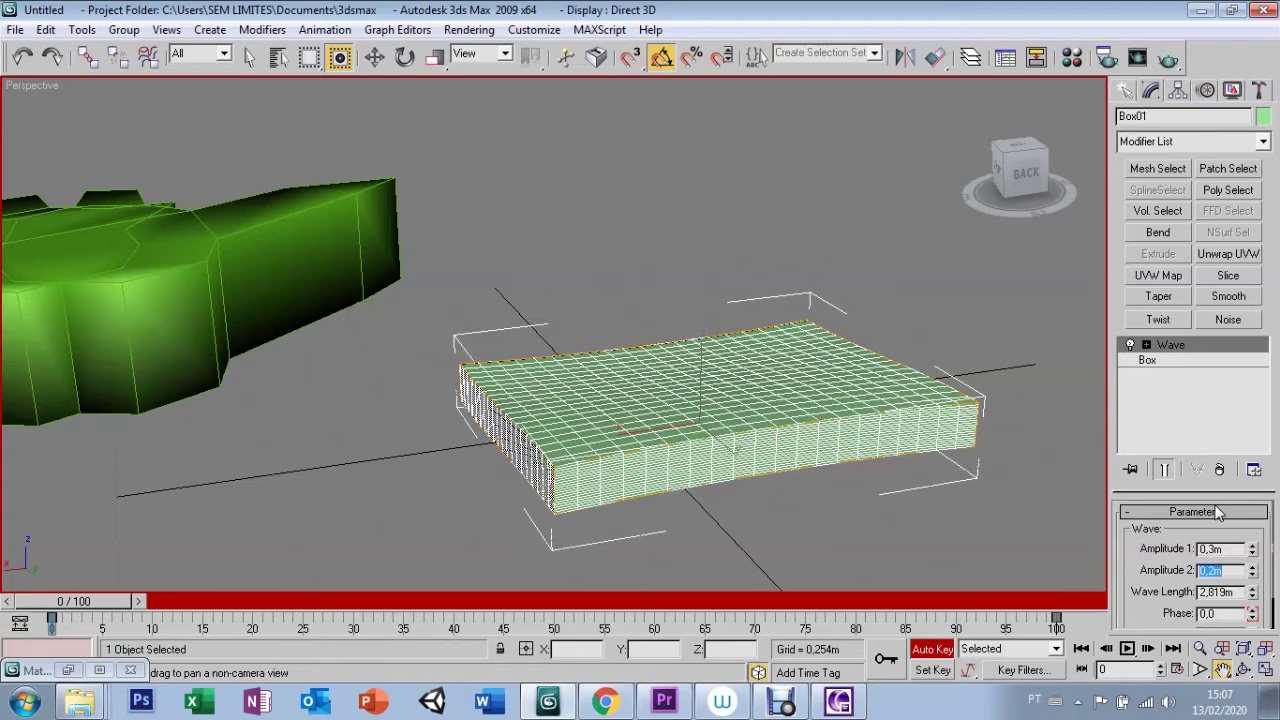
key(Tab)
text(3)
key(Return)
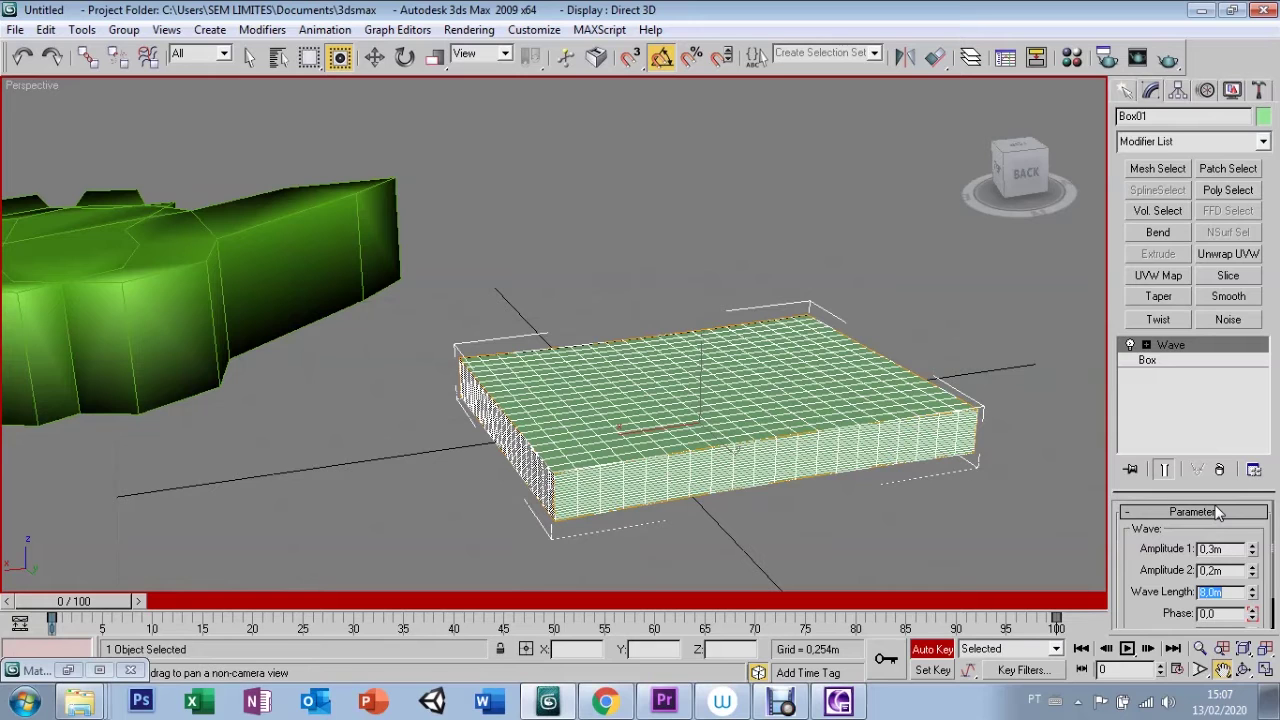
text(8)
Scrub and play the box wave animation, then pan toward the green ship
mouse_move(82, 610)
mouse_down()
mouse_move(578, 574)
mouse_move(988, 564)
mouse_move(75, 600)
mouse_up()
click(1124, 647)
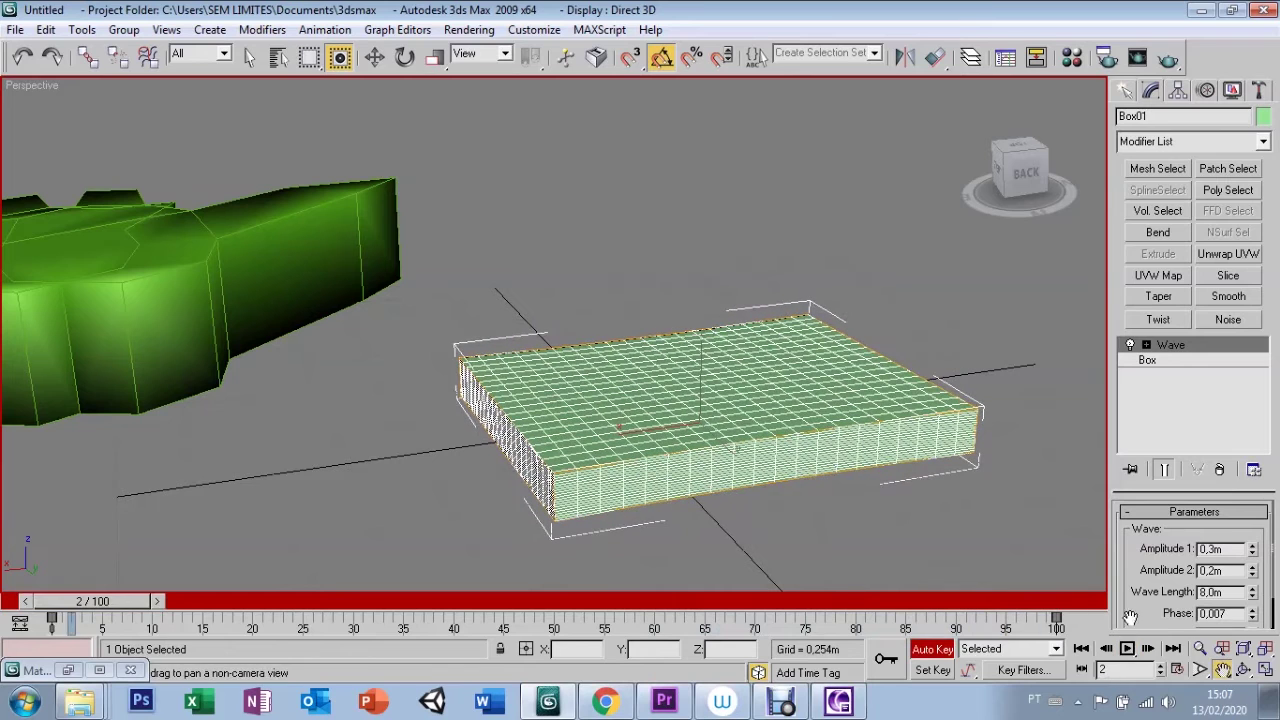
mouse_move(539, 281)
mouse_down()
mouse_move(735, 330)
mouse_move(630, 378)
mouse_up()
Orbit and pan to look down on the green ship, select it and enter Polygon mode
key(ctrl+r)
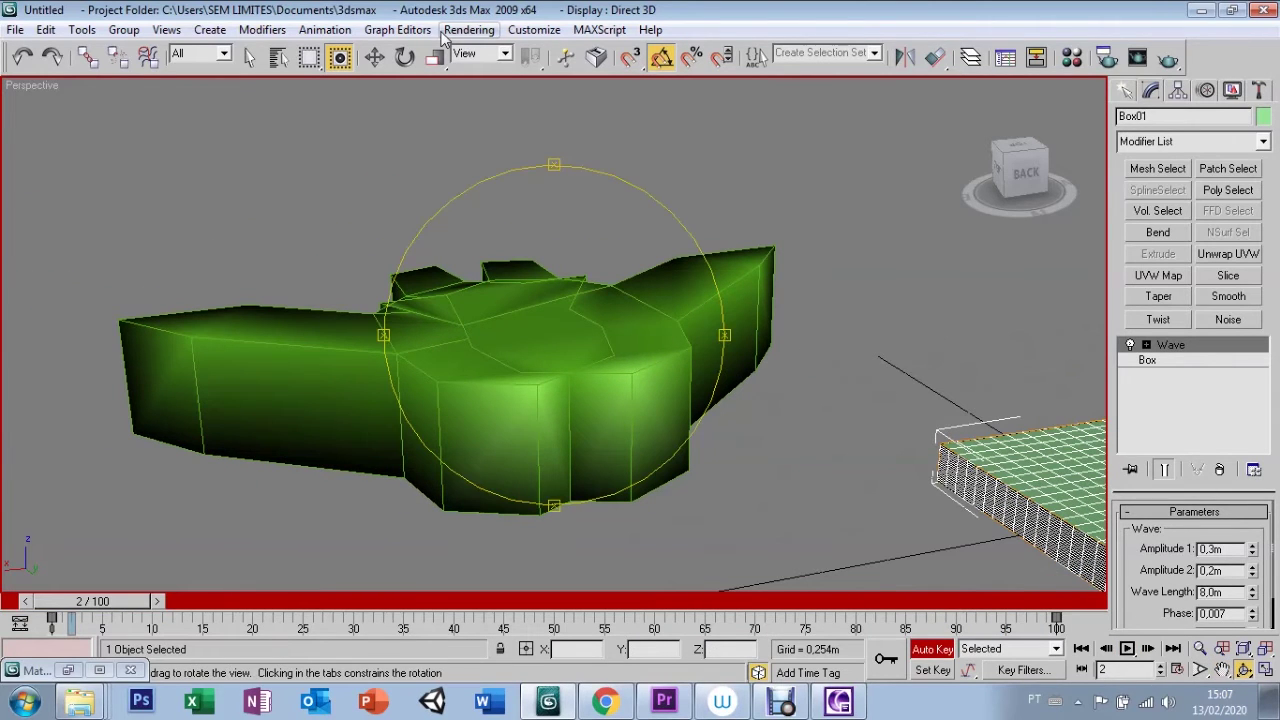
mouse_move(554, 505)
mouse_down()
mouse_move(557, 537)
mouse_move(606, 471)
mouse_up()
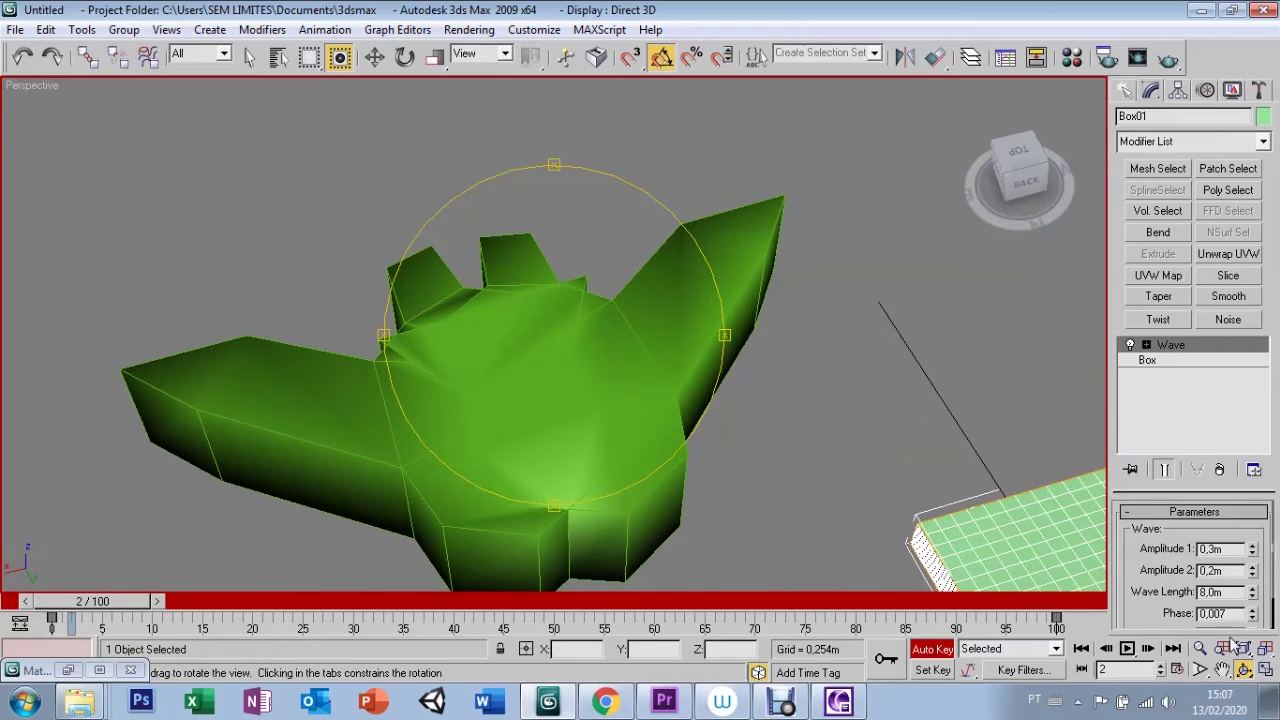
click(1222, 668)
drag(814, 443, 806, 380)
key(w)
click(585, 312)
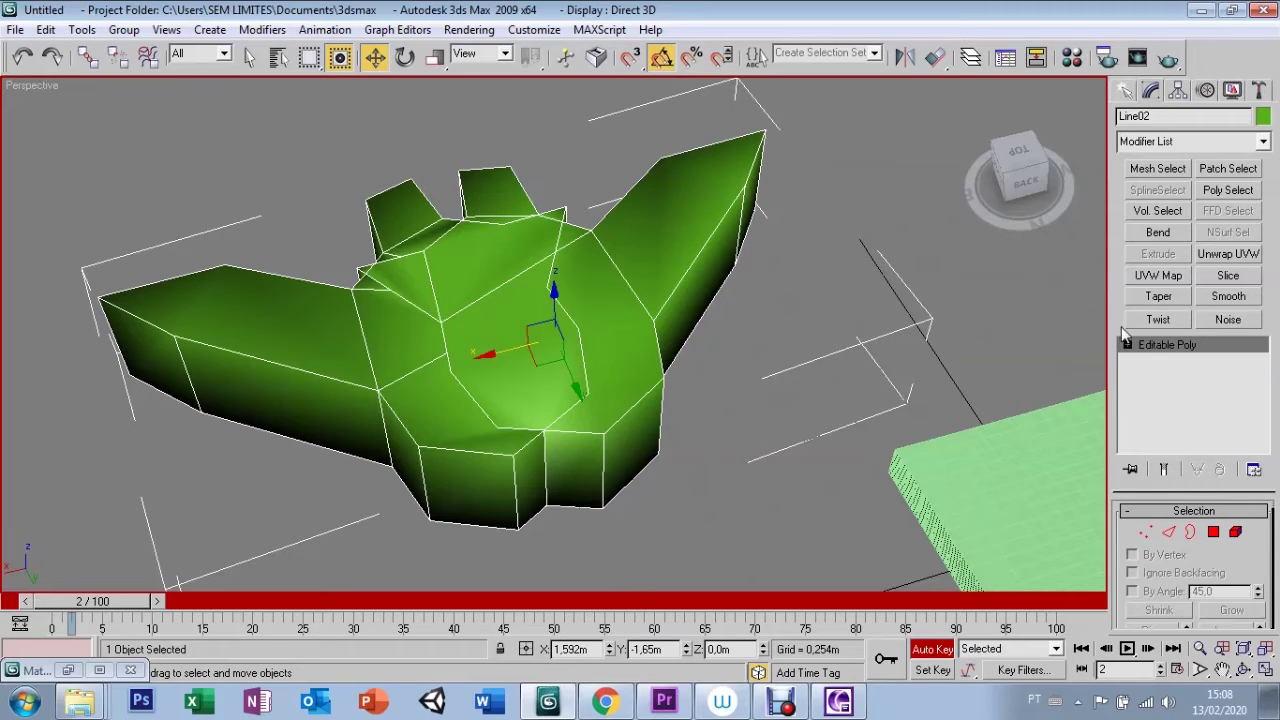
click(1212, 533)
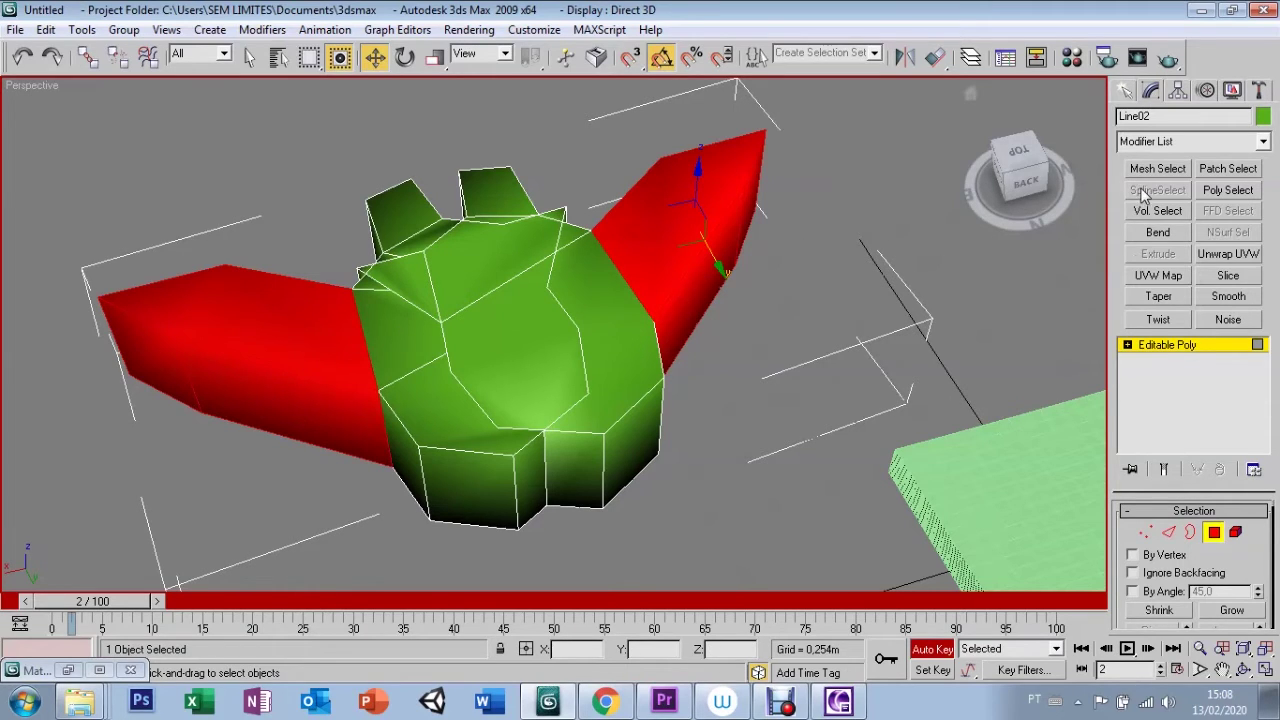
Apply a Wave modifier to the selected wing polygons
click(1166, 141)
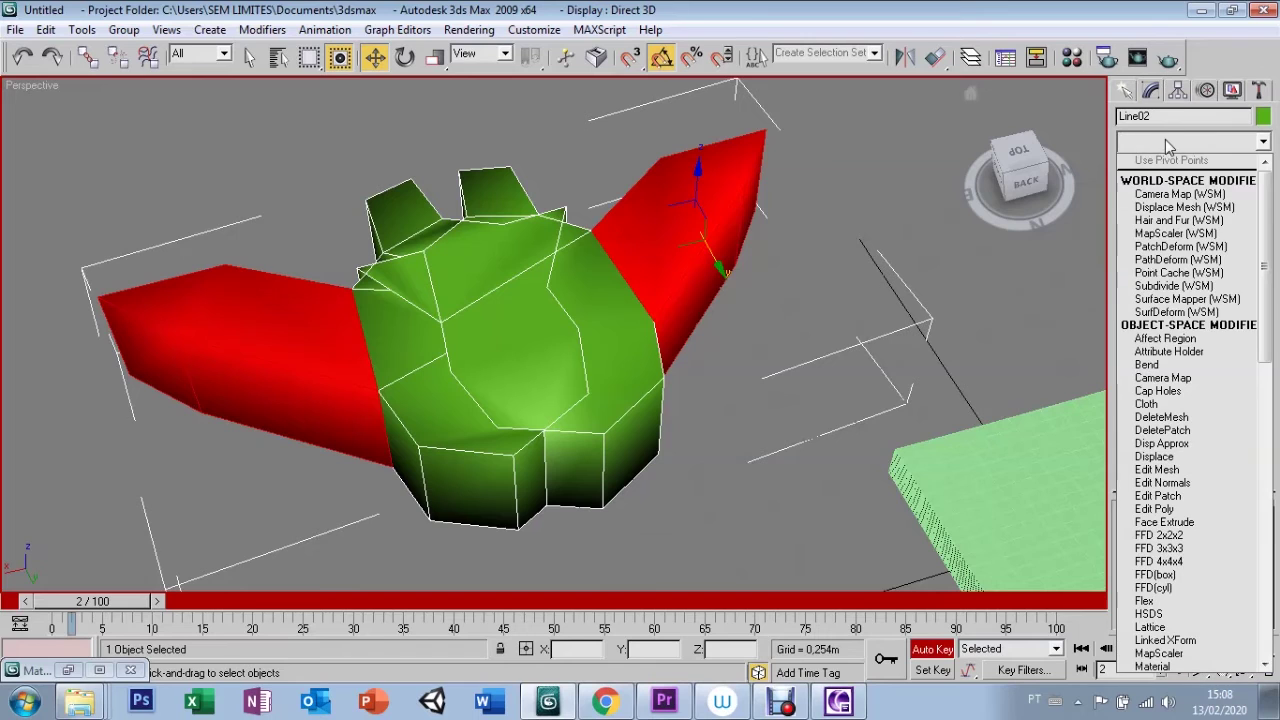
key(w)
key(Return)
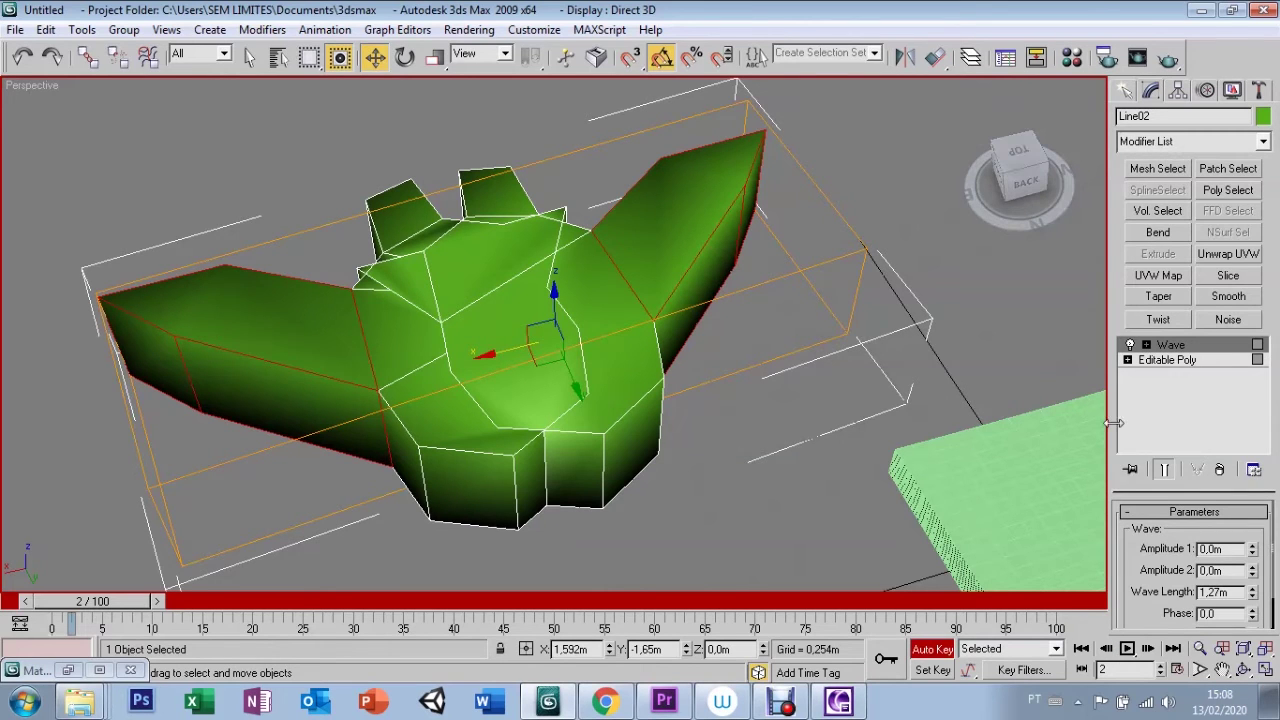
Set the wings' Wave Amplitude 1 to 0.4 m and Amplitude 2 to 0.7 m
double_click(1229, 549)
text(1)
key(Return)
key(Tab)
text(,)
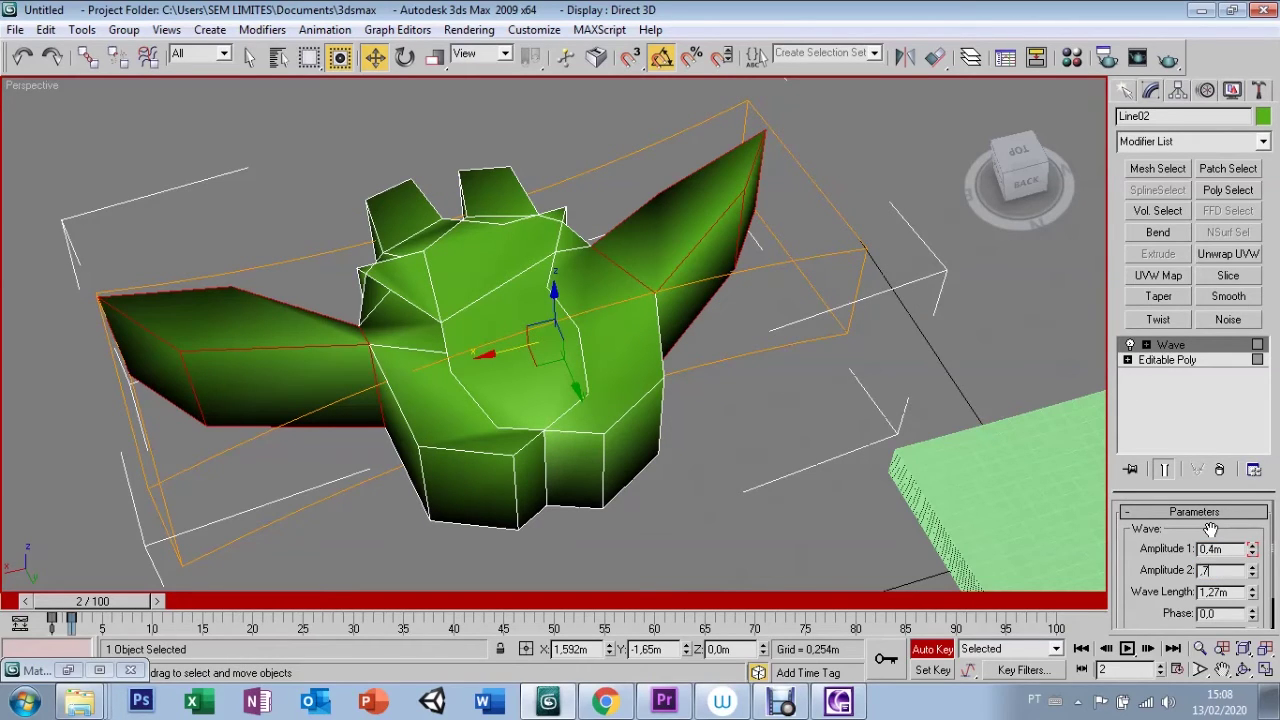
key(Return)
key(Tab)
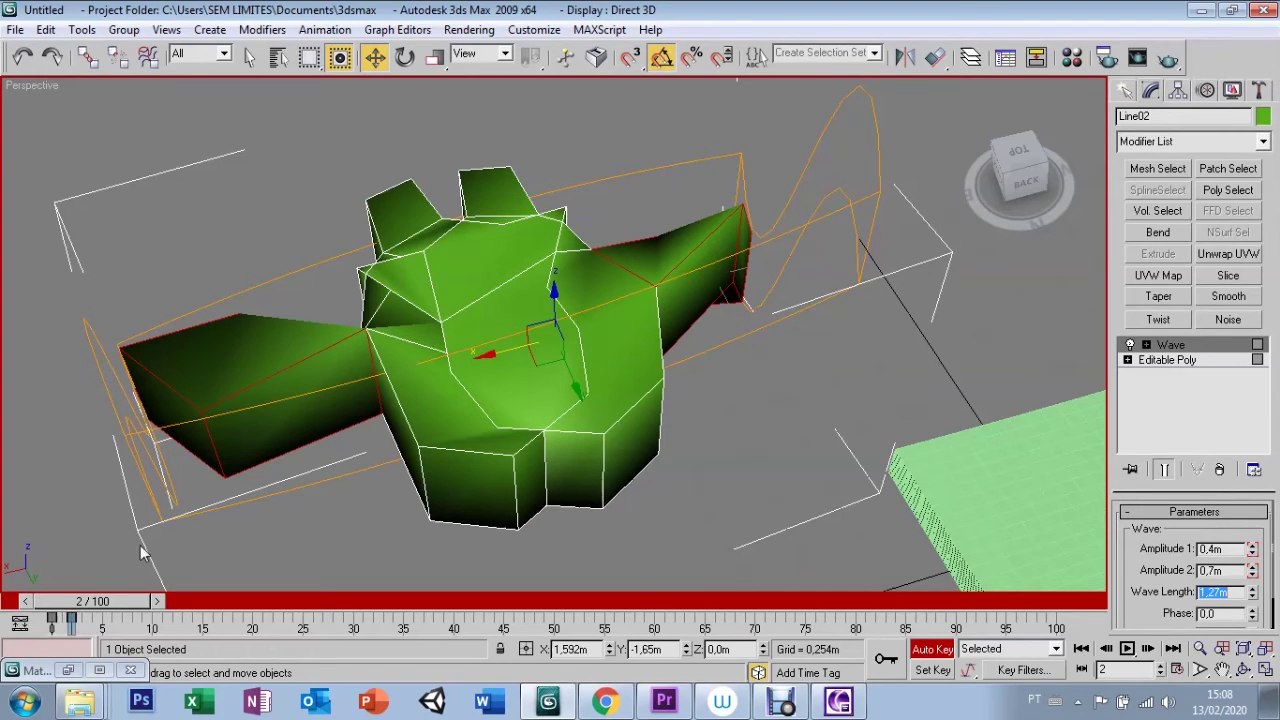
At frame 100, key the wave Phase to 2
mouse_move(72, 617)
mouse_down()
mouse_move(710, 585)
mouse_move(387, 590)
mouse_move(72, 617)
mouse_move(920, 545)
mouse_move(1020, 580)
mouse_move(1052, 562)
mouse_up()
double_click(1215, 614)
text(2)
key(Return)
Rewind the time slider to frame 0 and play the wing wave animation
drag(1030, 603, 65, 603)
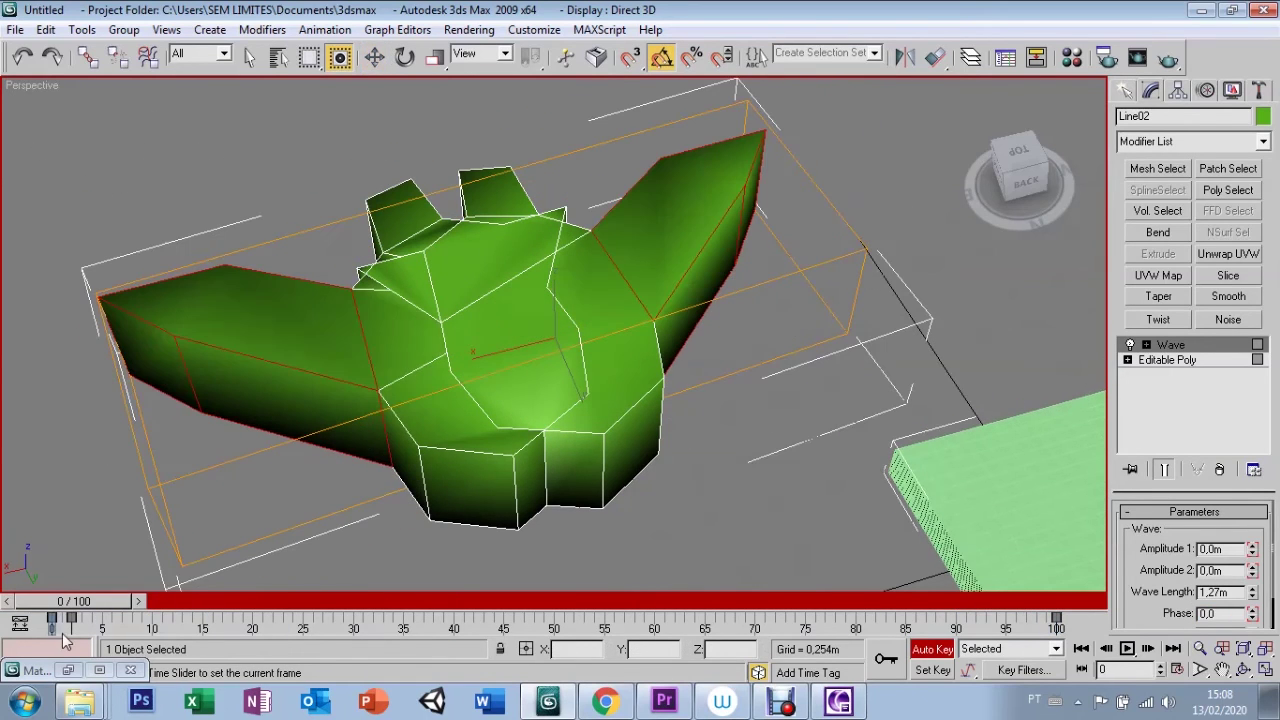
click(1126, 649)
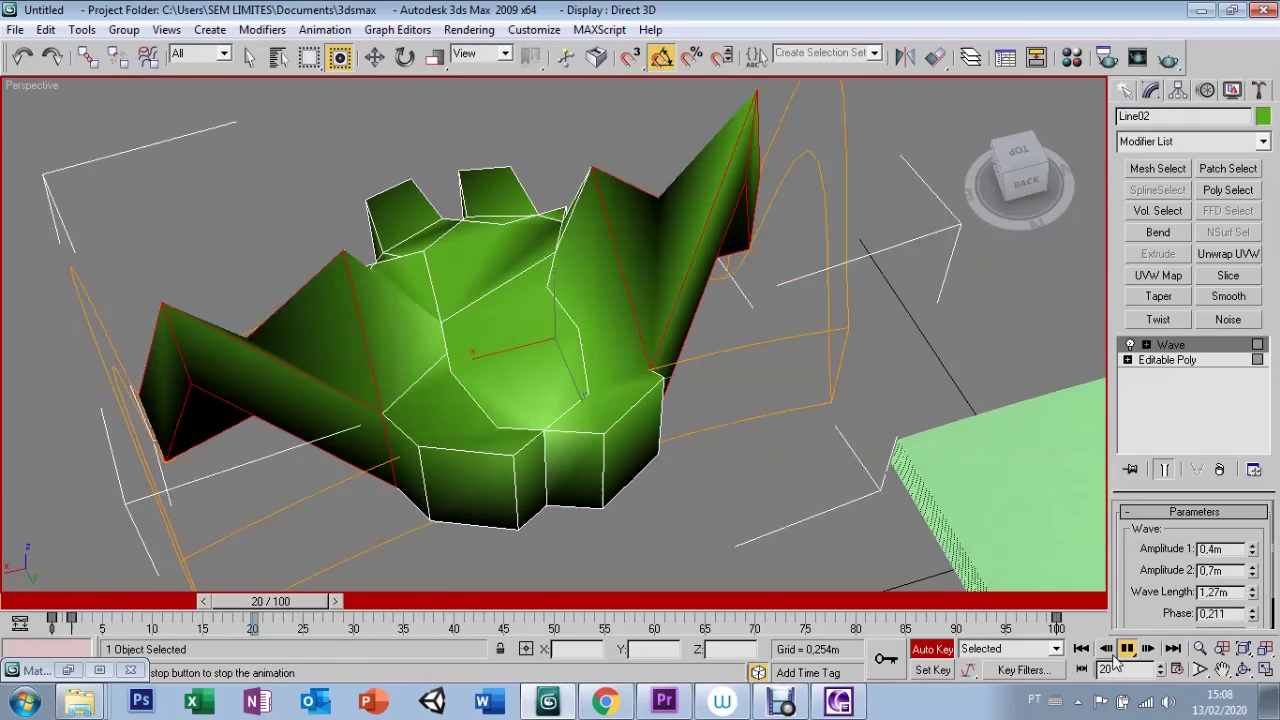